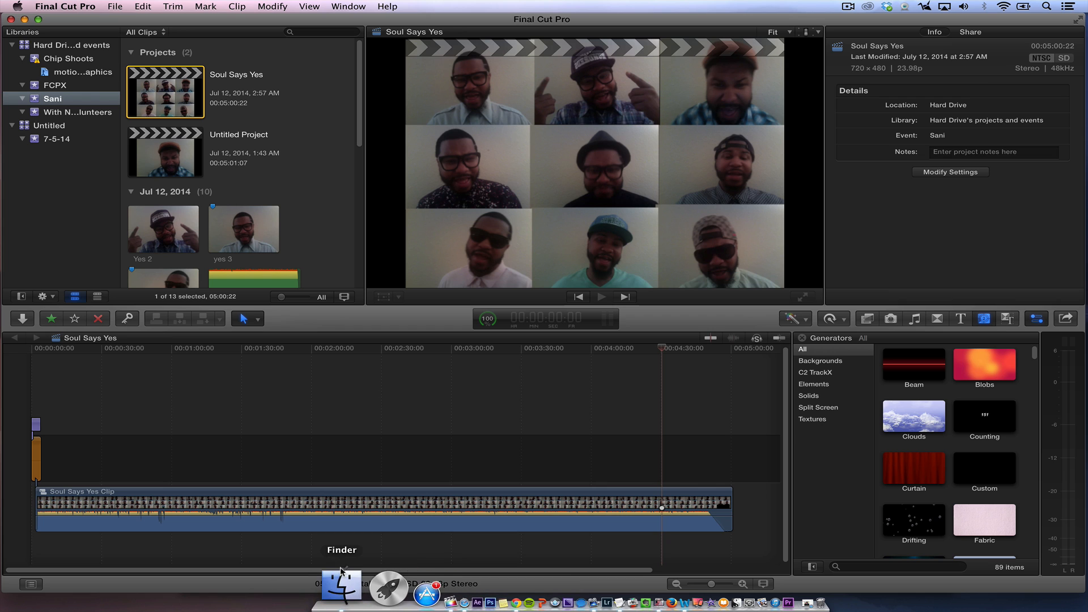
Switch to Finder, close the Dirty Loops and Dropbox windows, and look through the Wondershare YouTube Downloader Videos folder
click(331, 587)
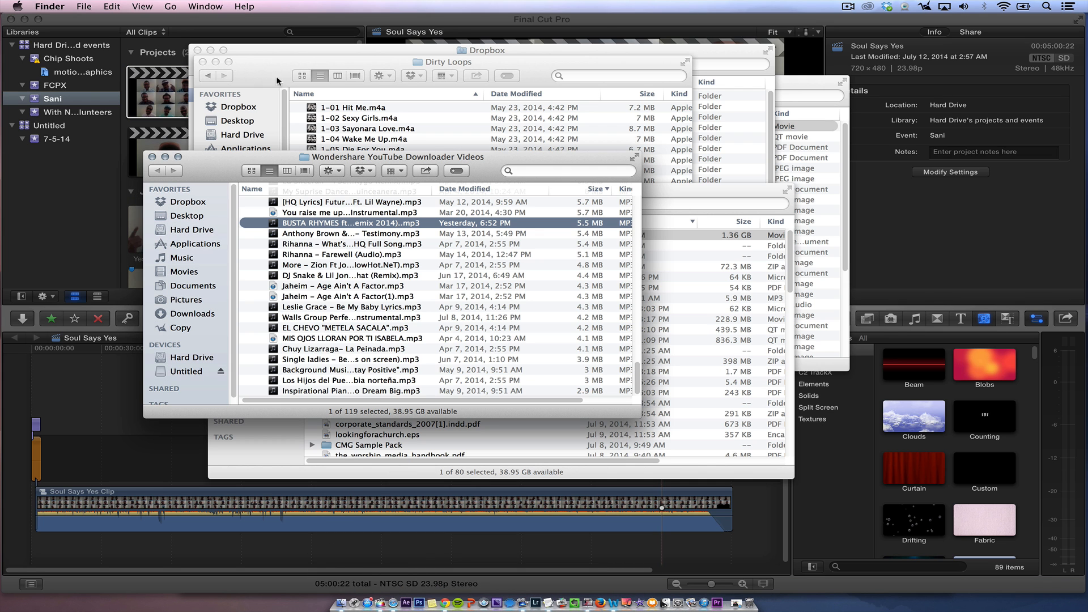
click(203, 62)
click(197, 50)
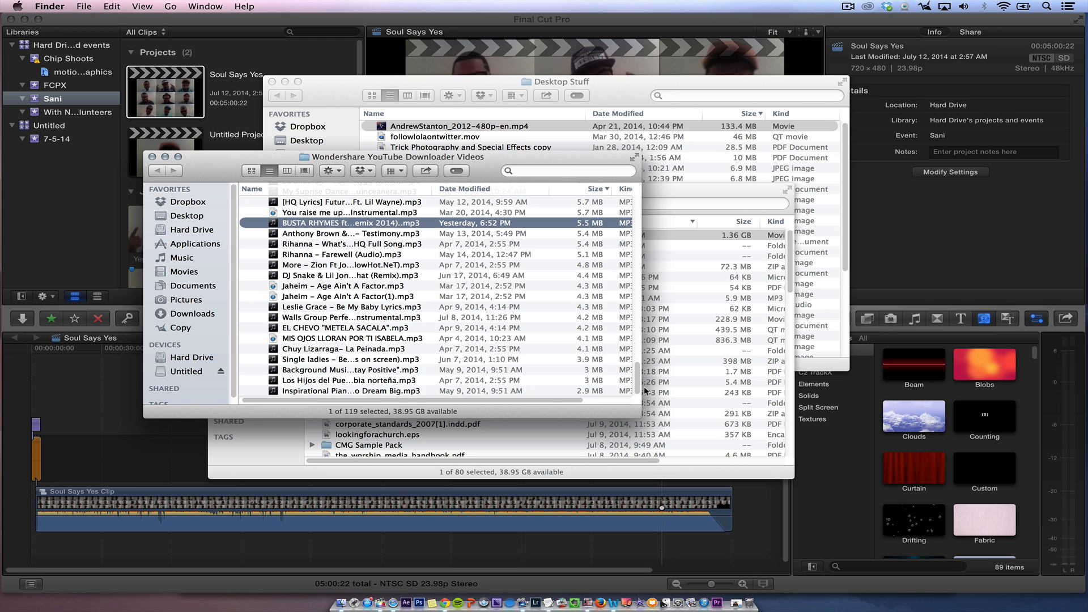
drag(635, 384, 617, 90)
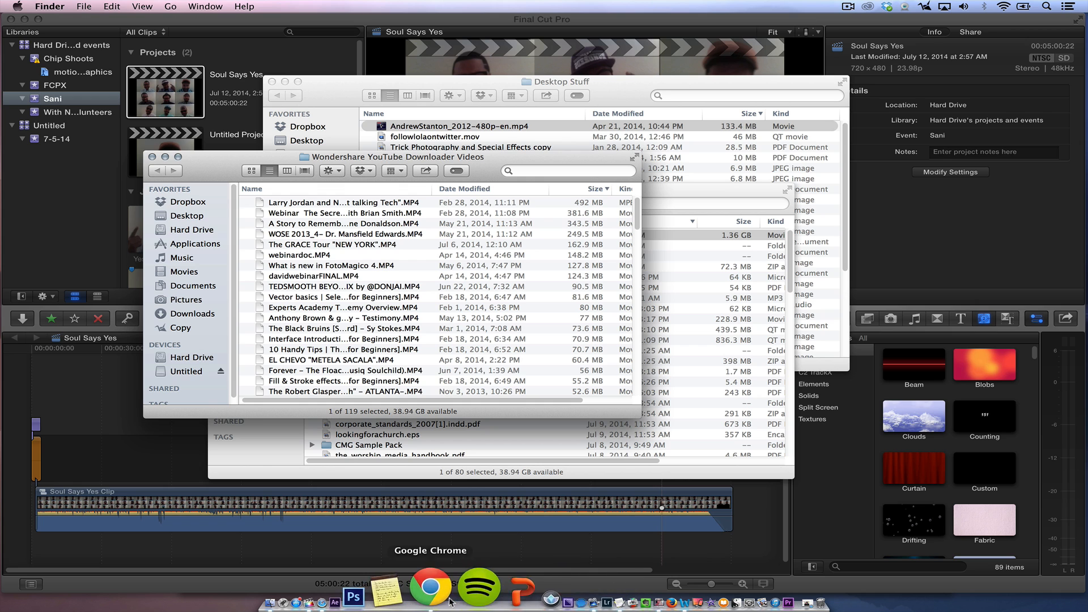
Switch to AllMyTube, play the opening of the downloaded "God Wants a Yes" video, and close its player
click(590, 589)
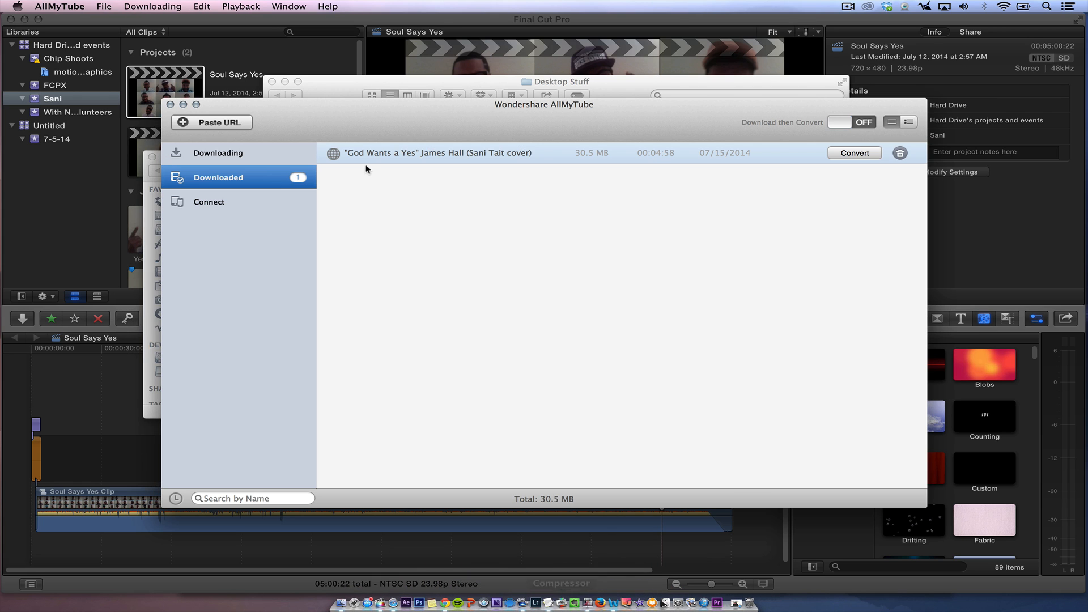
double_click(380, 155)
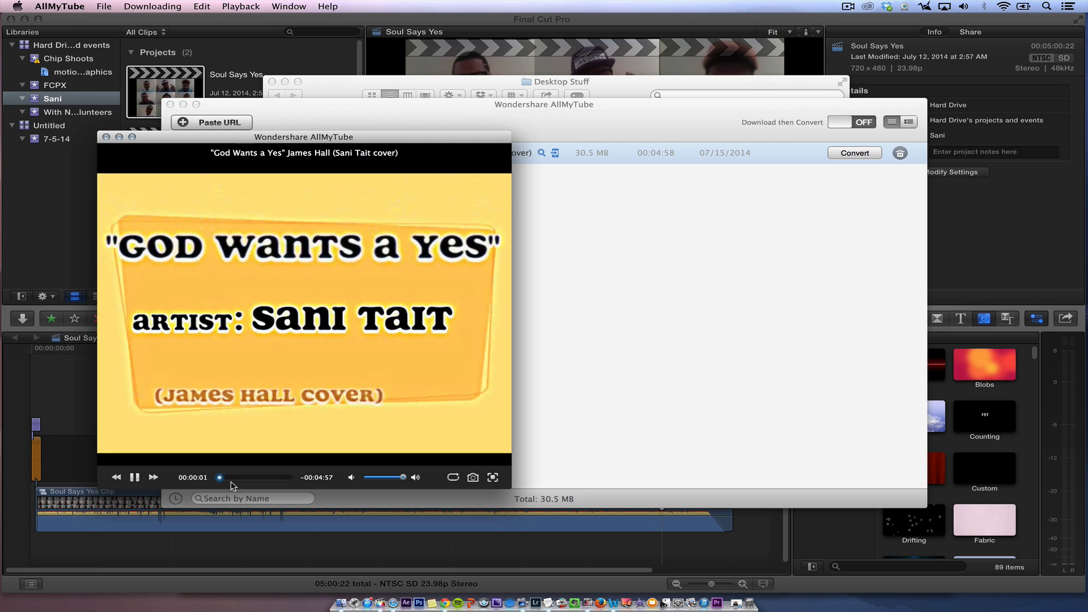
drag(232, 478, 222, 480)
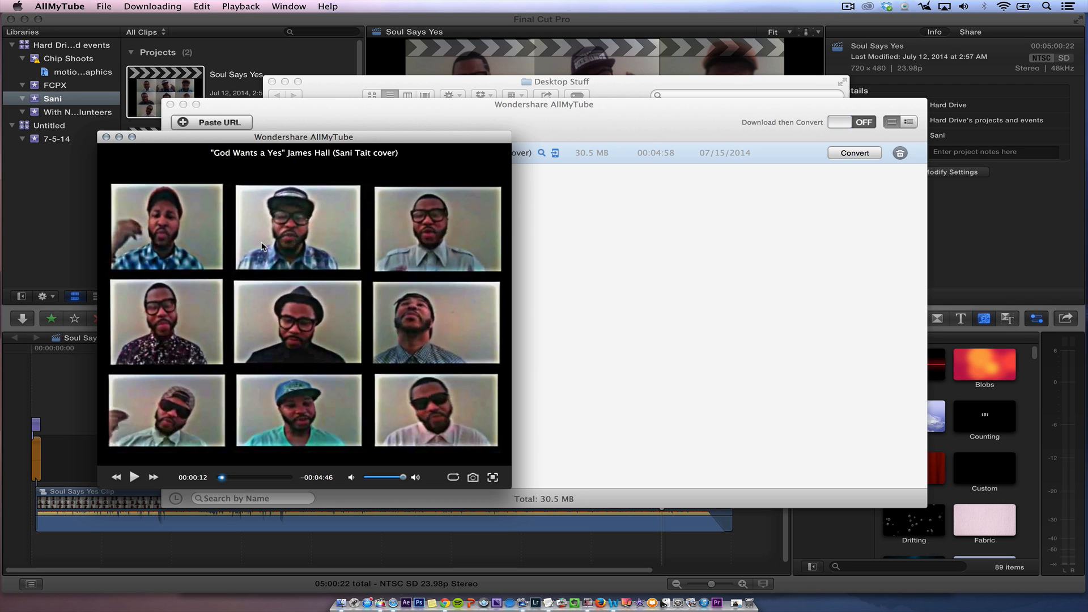
click(106, 137)
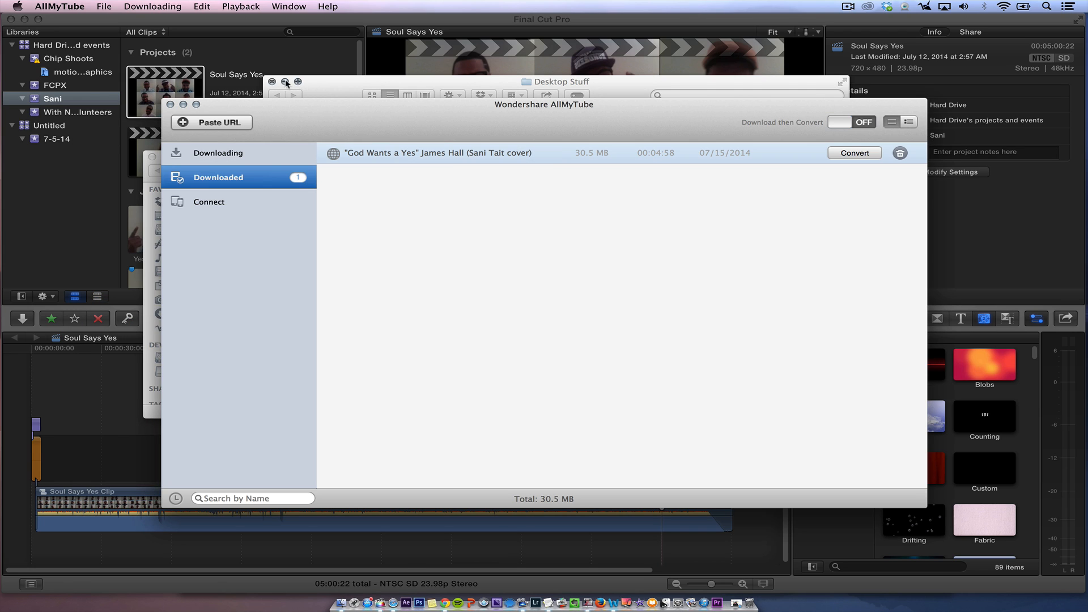
Minimize AllMyTube, close the three remaining Finder windows, and return to Final Cut Pro
click(183, 105)
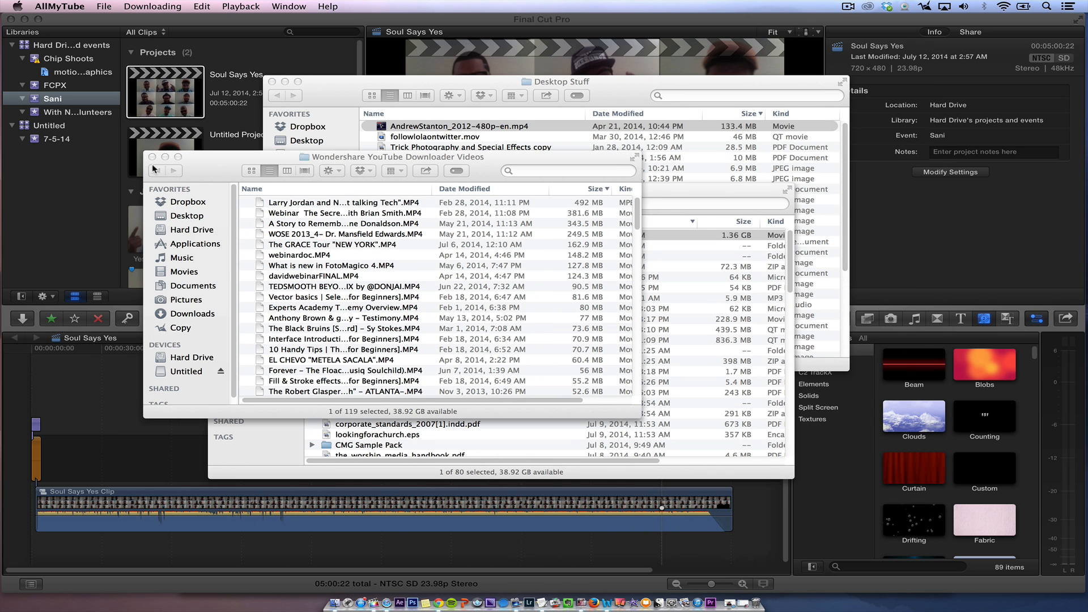
click(152, 158)
click(272, 82)
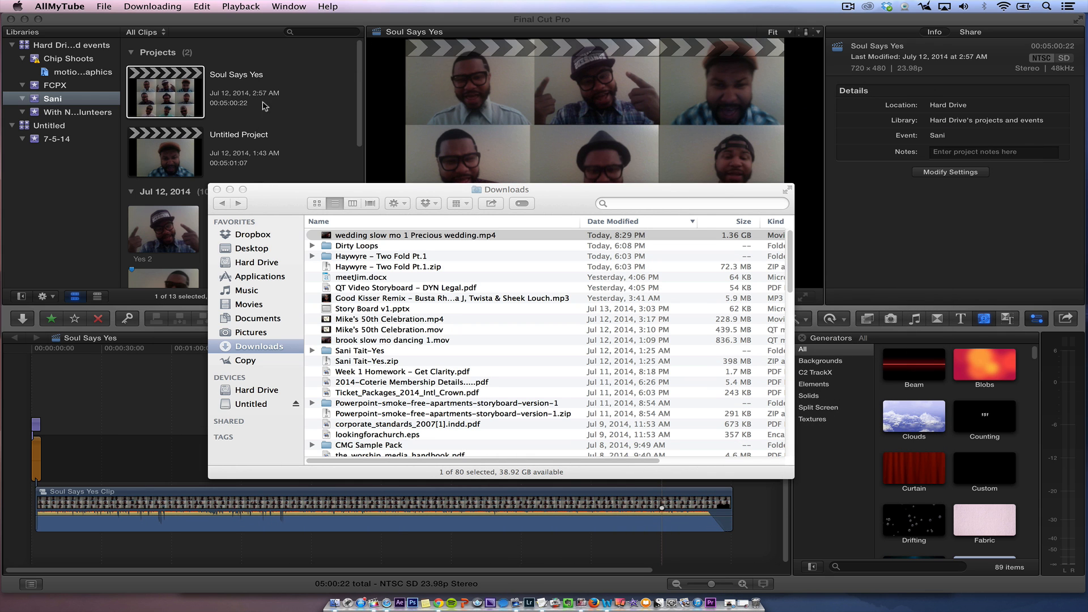
click(217, 189)
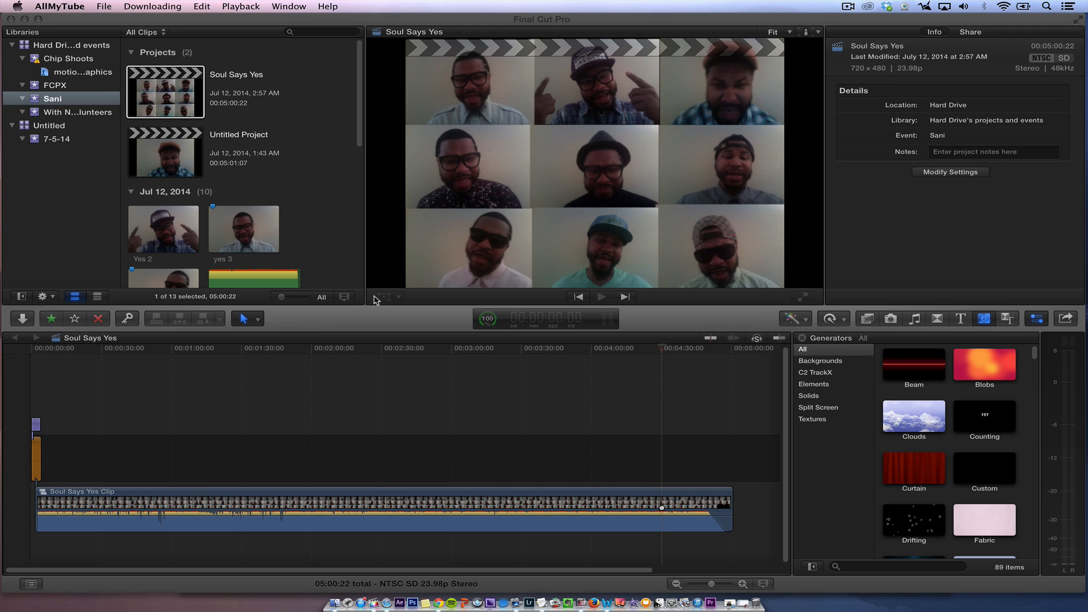
click(124, 350)
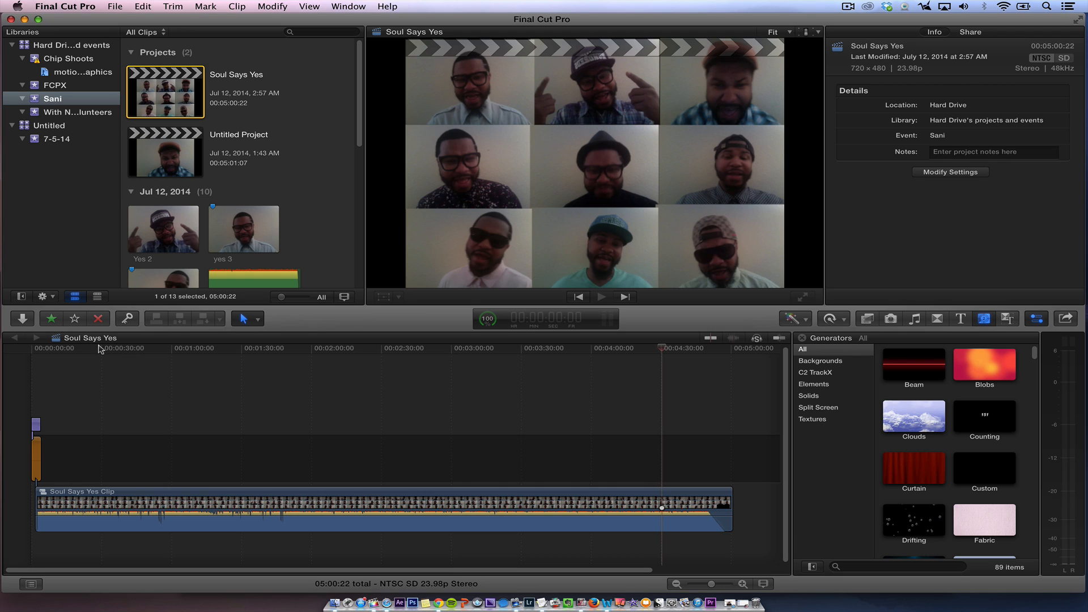
Open the Untitled Project and the Soul Says Yes Clip compound clip to examine how their video, generator and audio layers are stacked
double_click(159, 146)
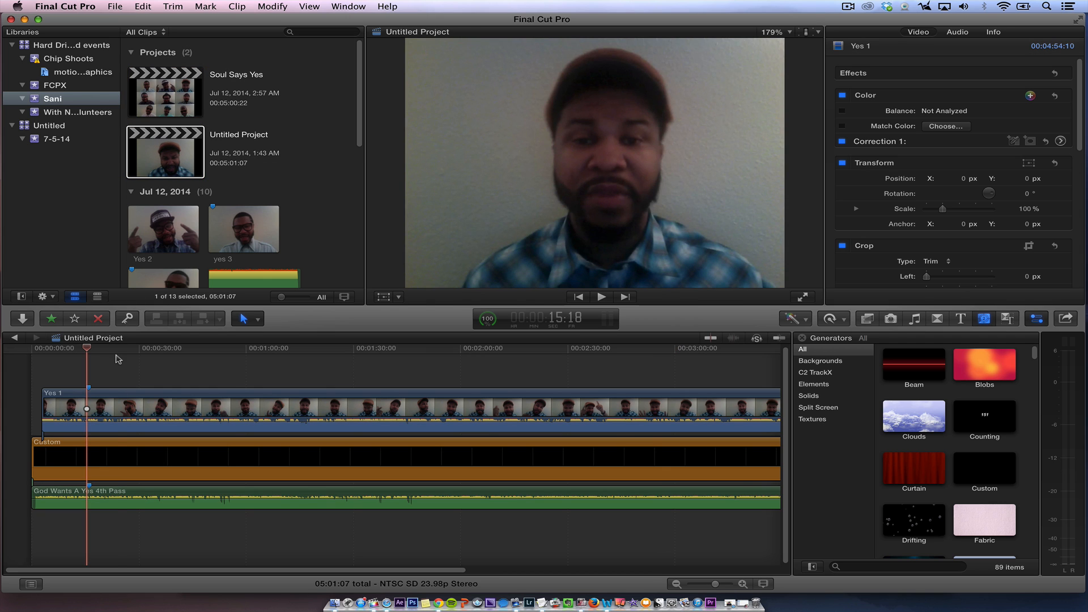
key(Home)
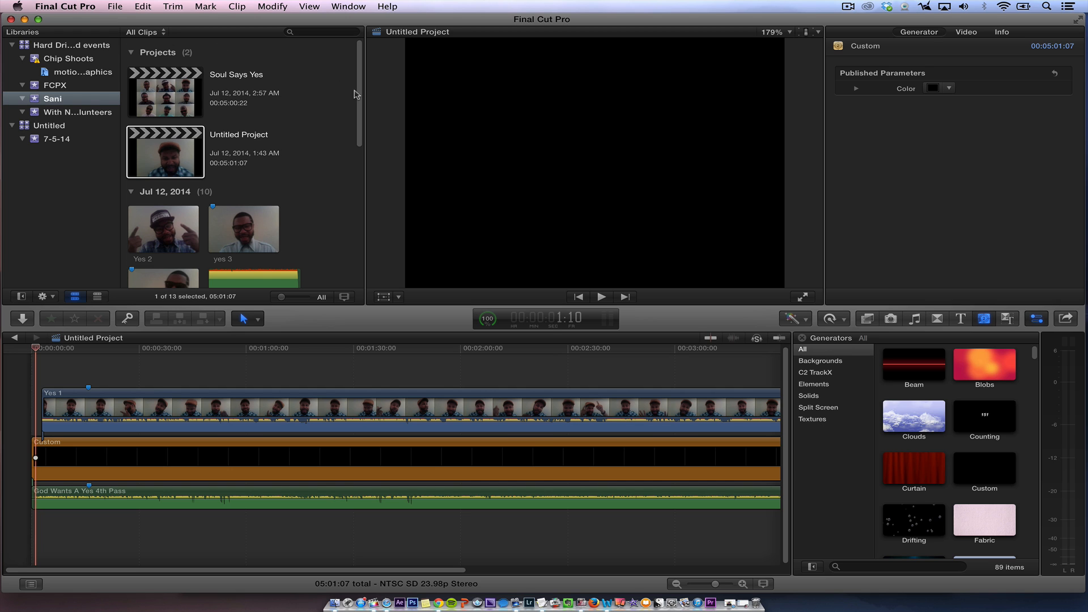
drag(355, 94, 356, 257)
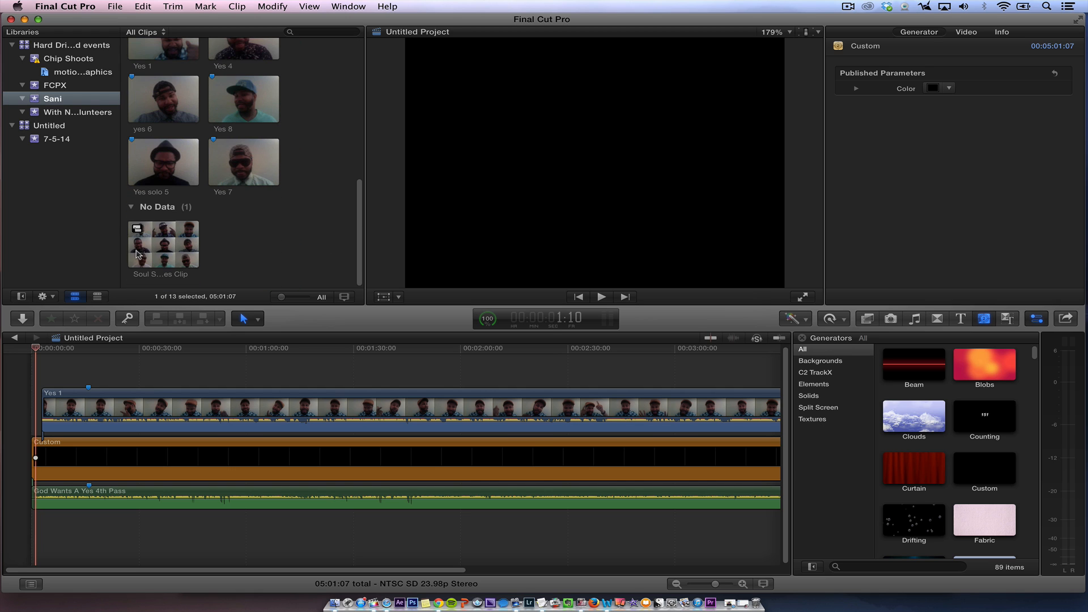
click(159, 242)
double_click(162, 238)
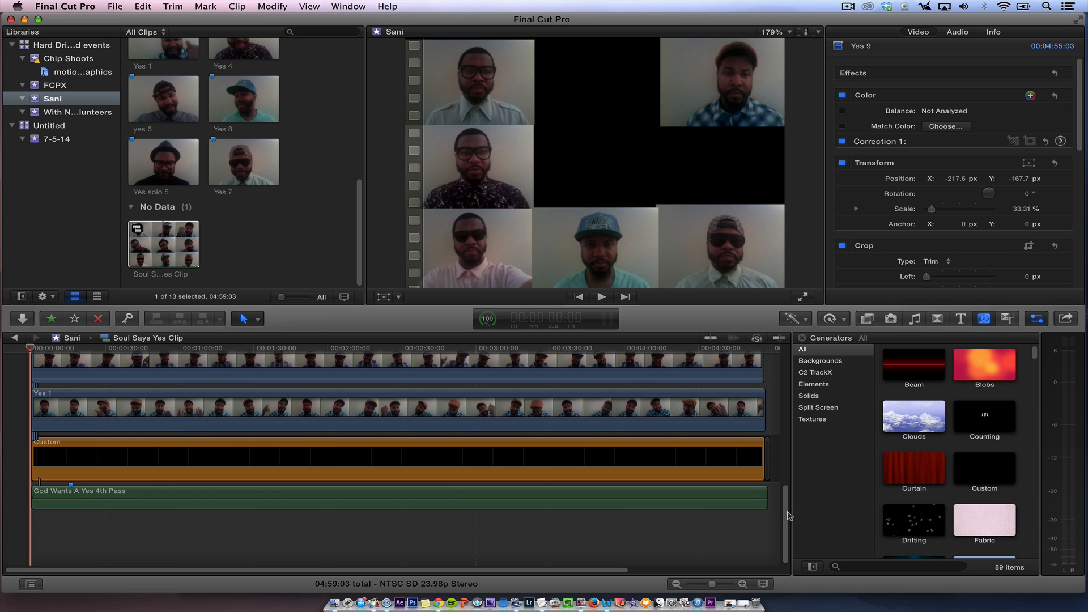
drag(785, 516, 777, 301)
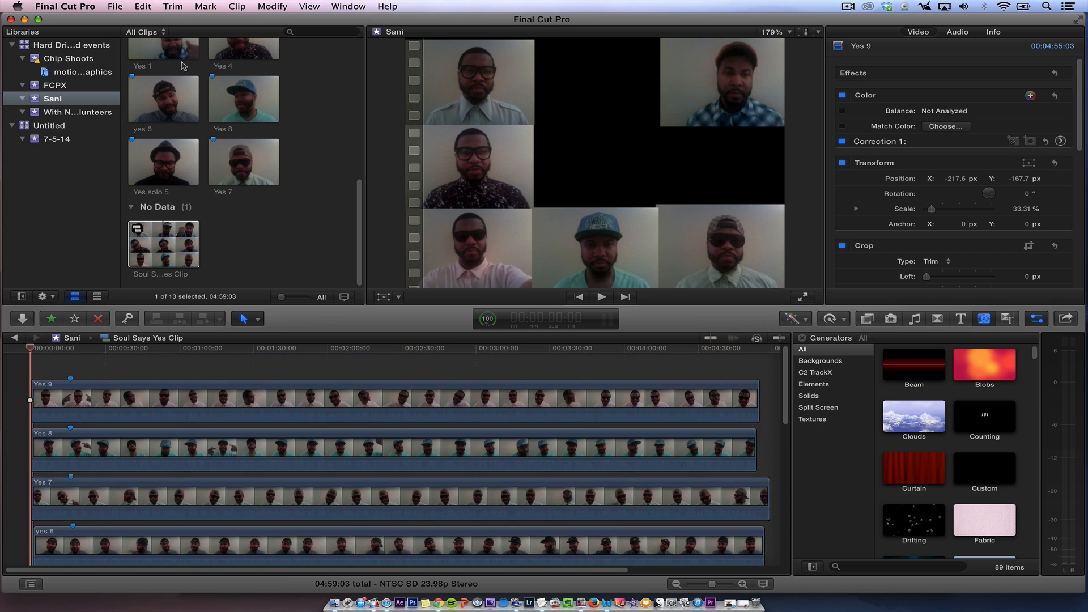
Create a new project named Training in the current event, with video properties based on the first clip and default audio and render settings
click(114, 6)
mouse_move(176, 22)
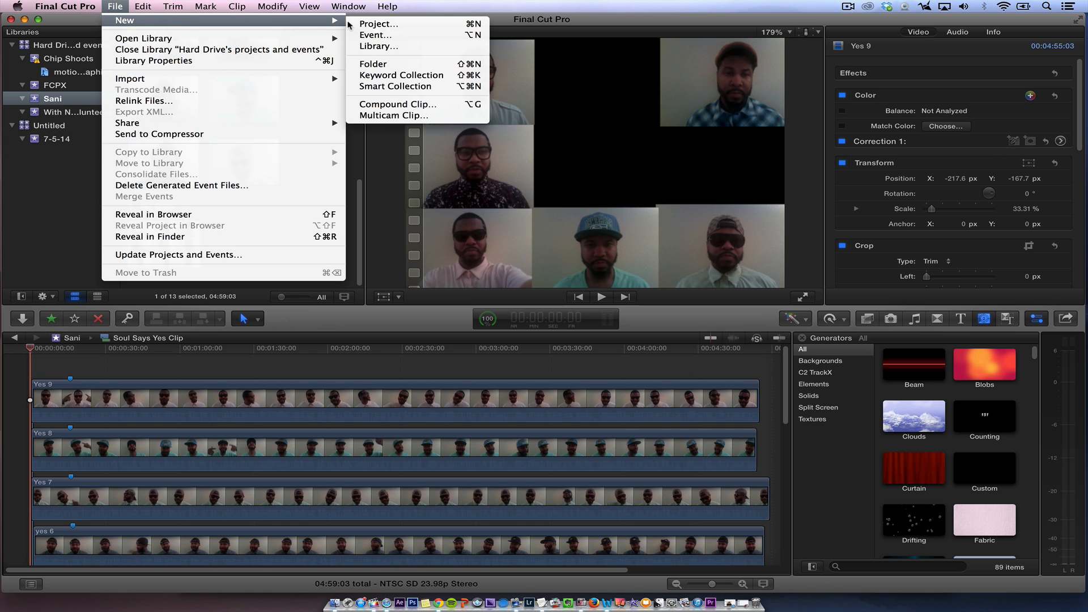
click(363, 23)
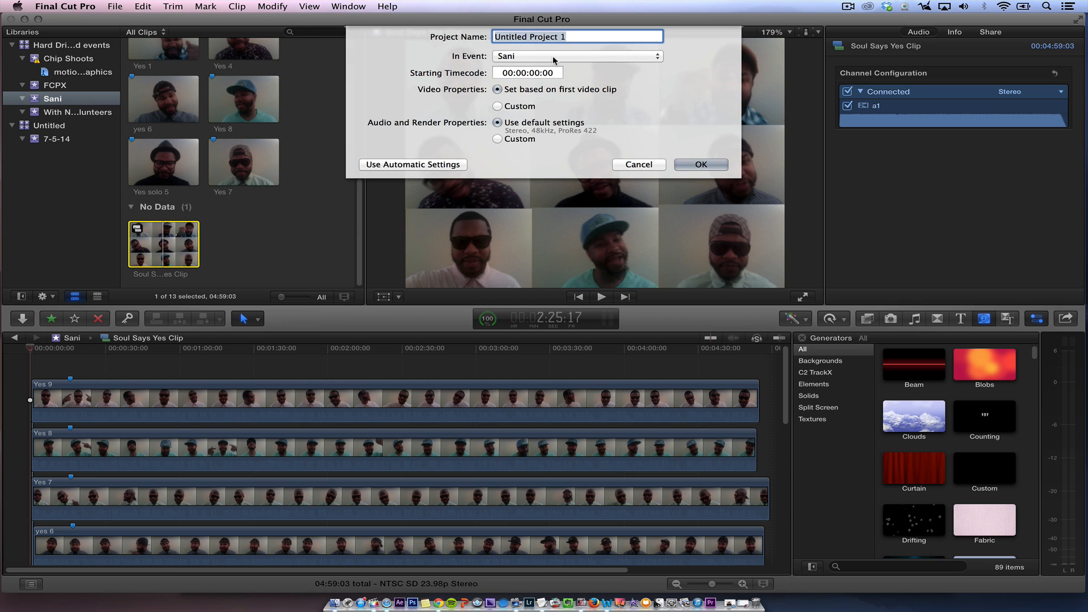
text(Training)
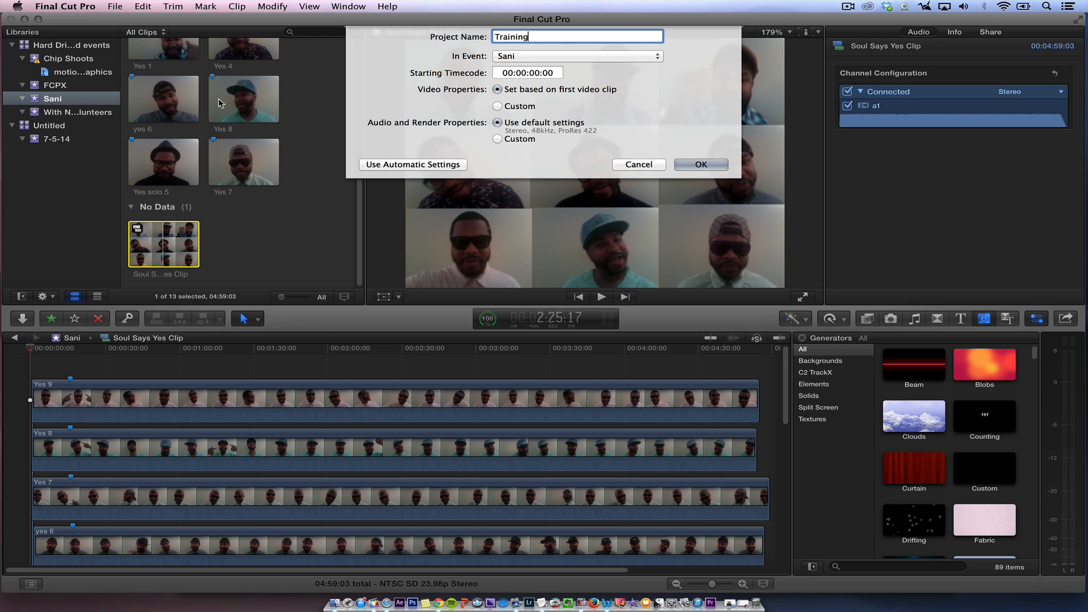
click(698, 163)
View the Final Cut Pro version information and close it again
click(65, 6)
click(68, 17)
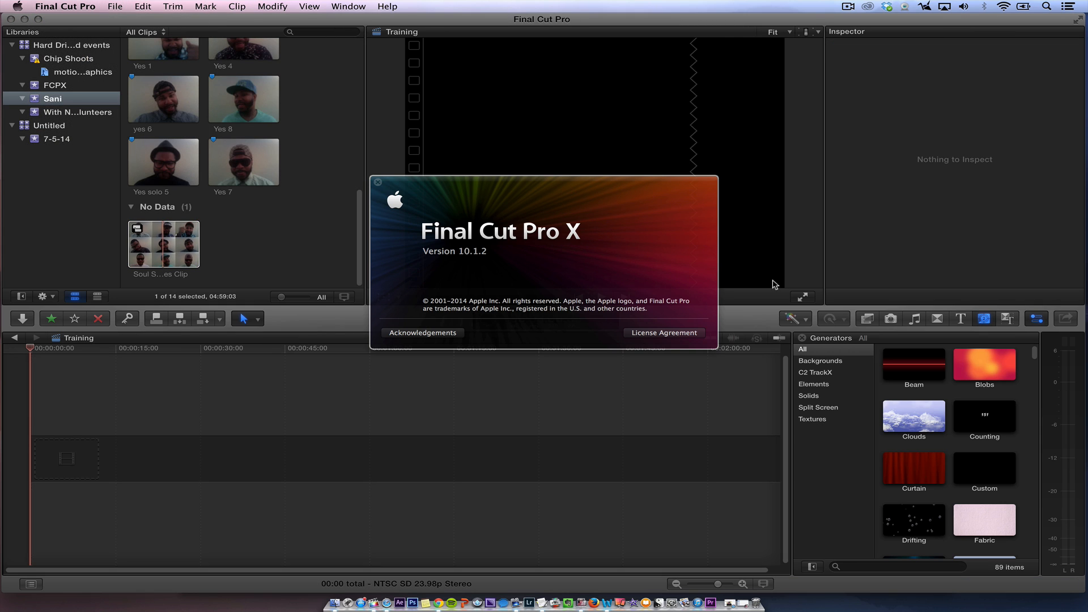
click(378, 185)
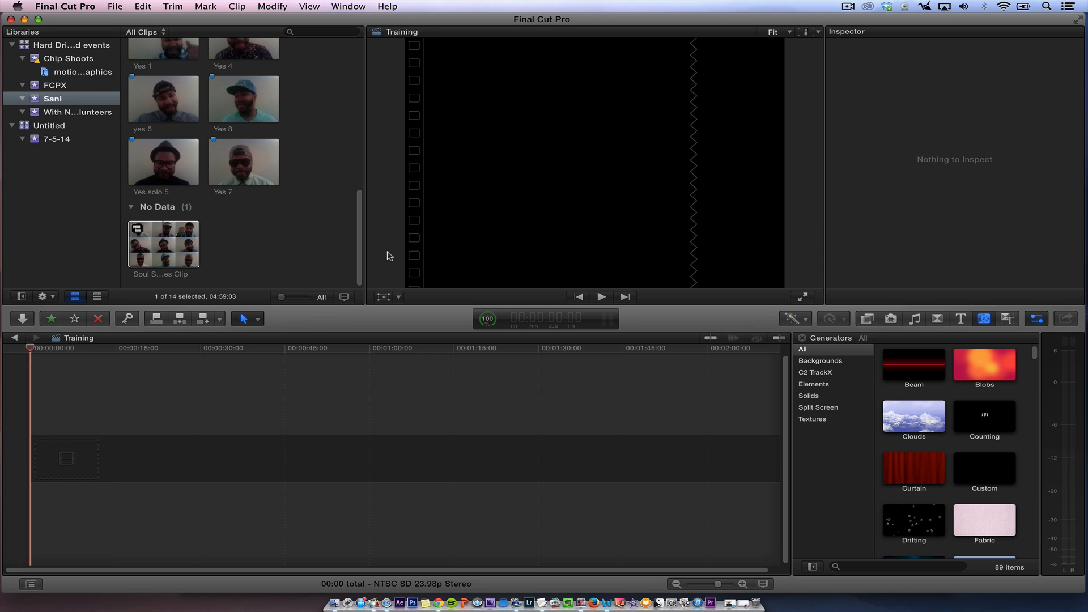
Add the Yes 1 clip to the start of the Training timeline, accepting NTSC SD, 720x480 DV and 23.98p as video properties
drag(361, 225, 362, 158)
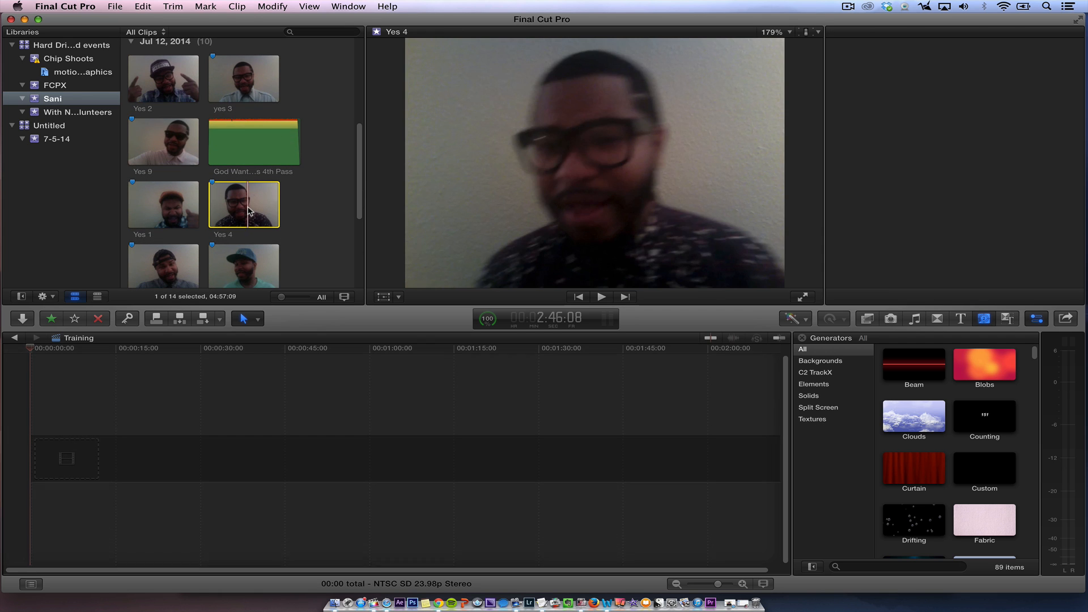
click(249, 210)
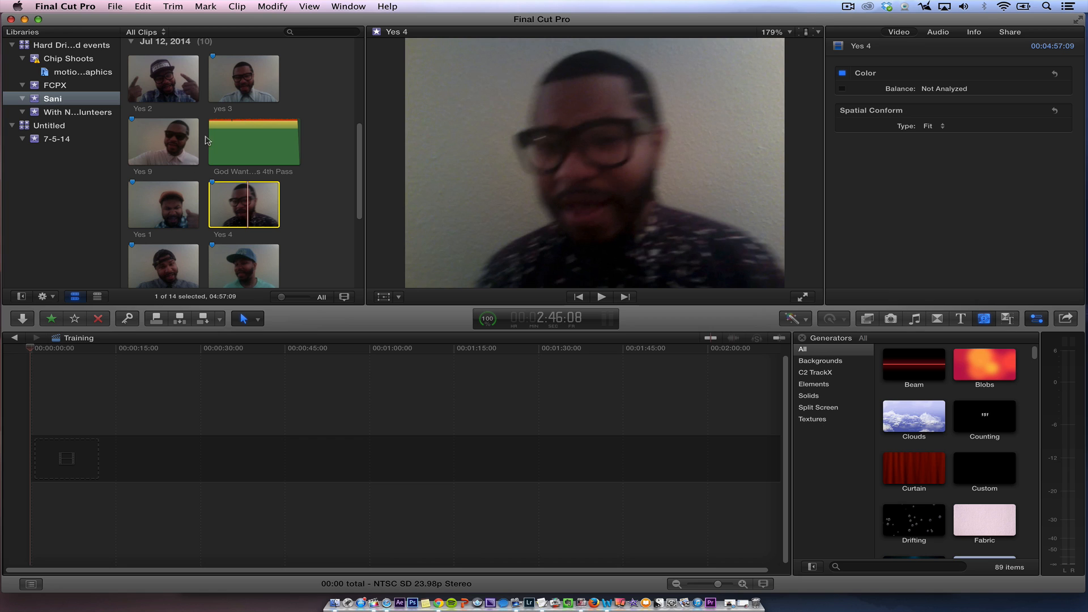
drag(357, 143, 354, 175)
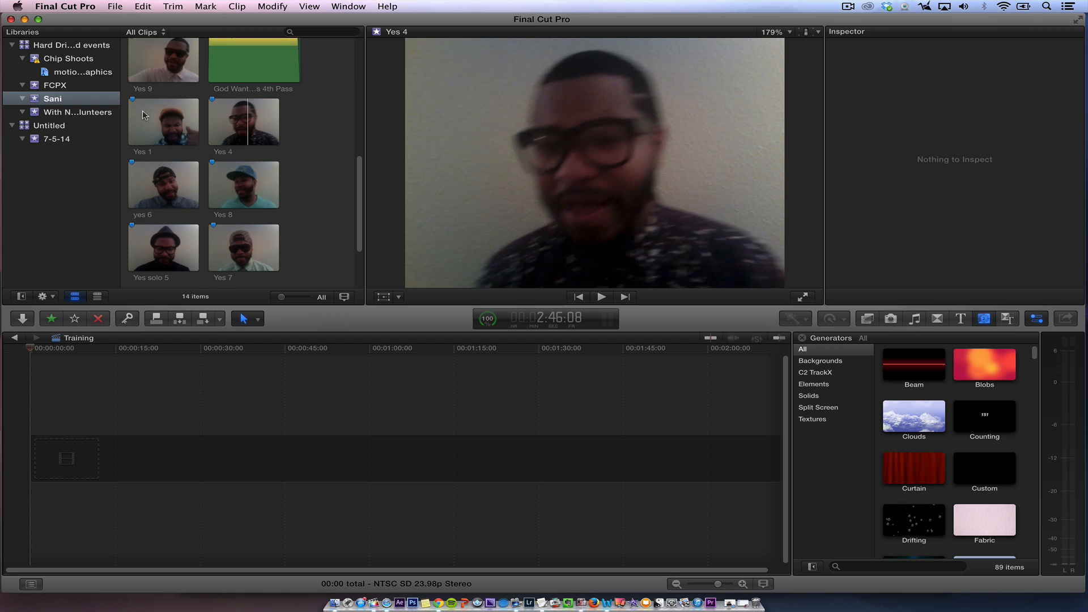
click(156, 122)
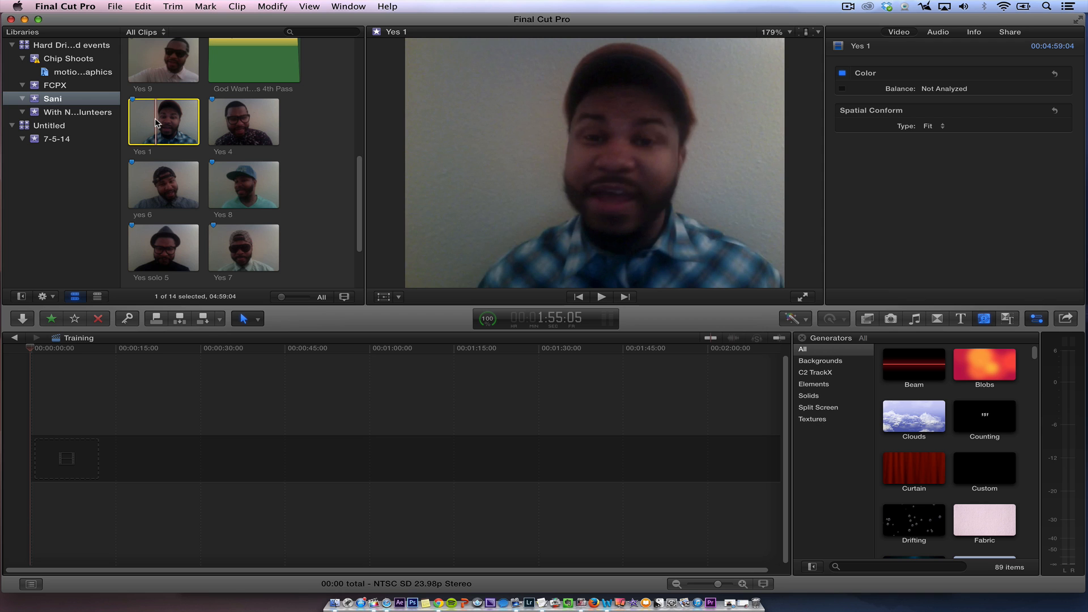
drag(157, 122, 49, 448)
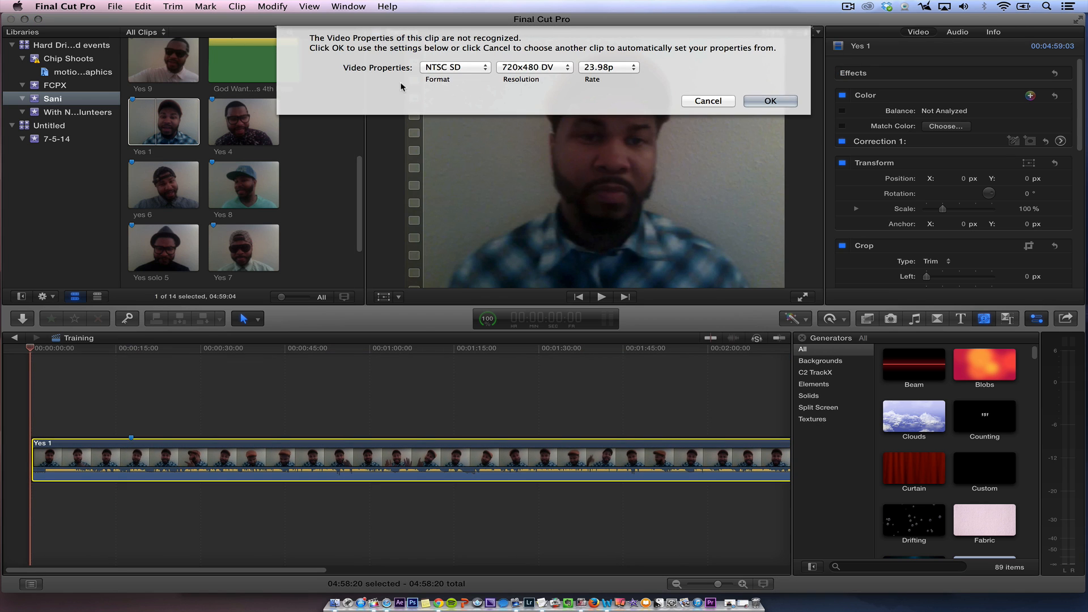
click(456, 67)
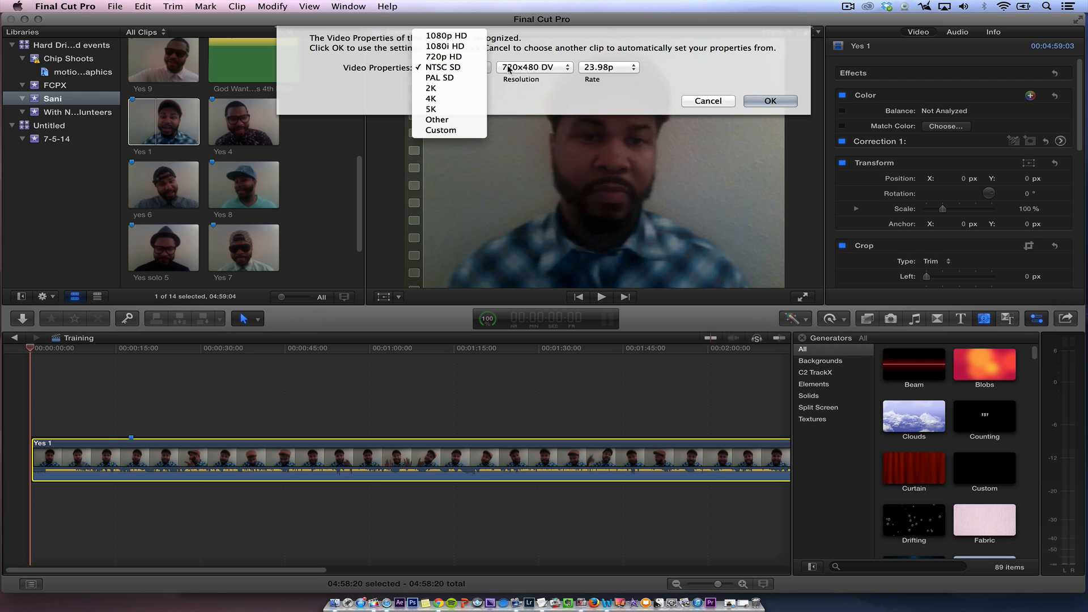
click(527, 48)
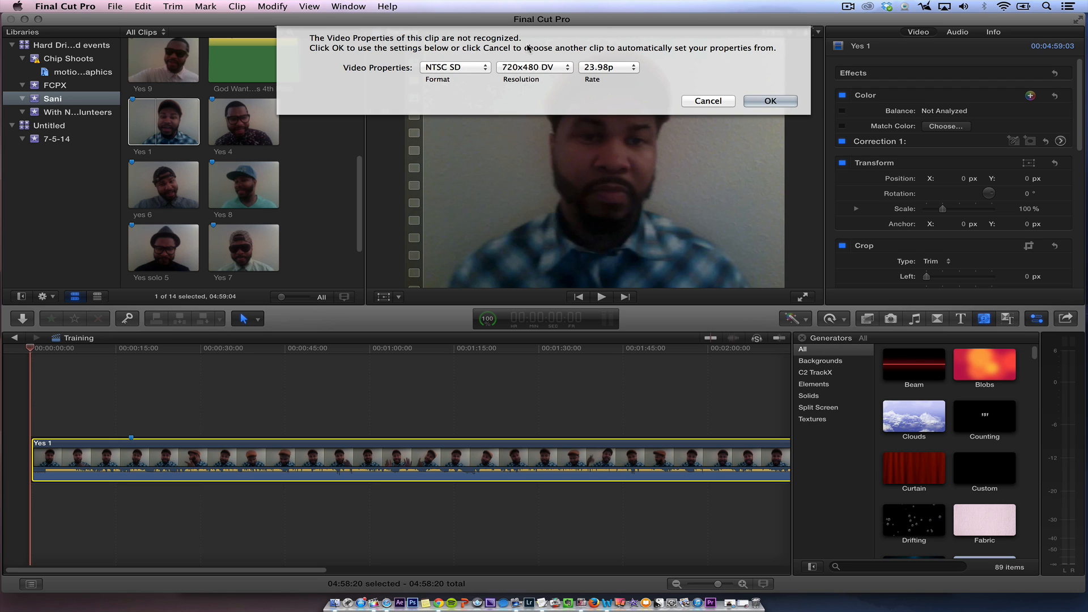
click(763, 101)
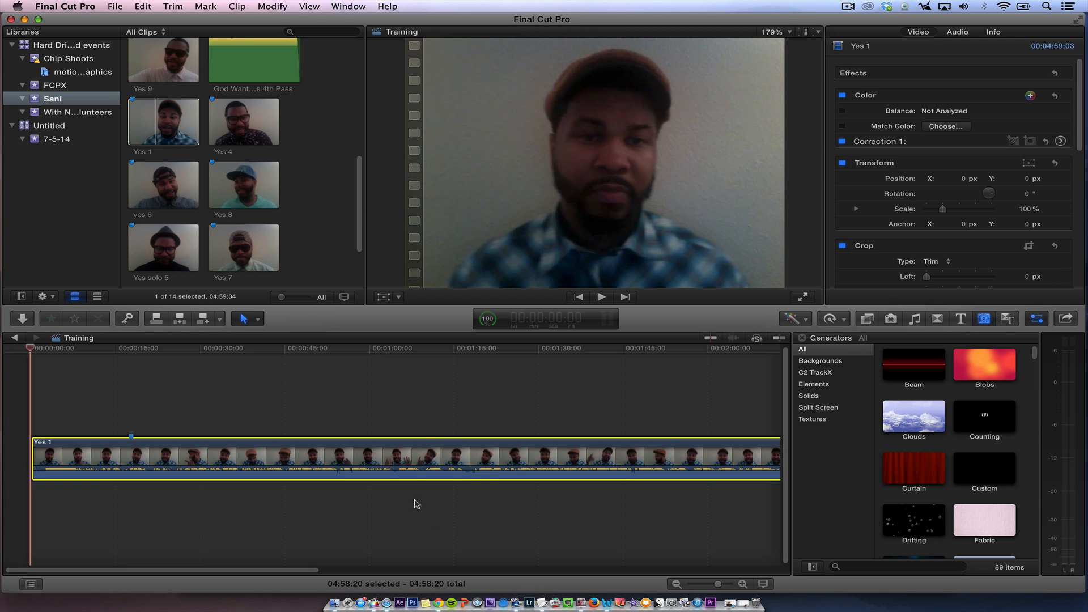
Insert the Custom generator at the start of the timeline and move the Yes 1 clip above it as a connected clip
drag(294, 353, 341, 404)
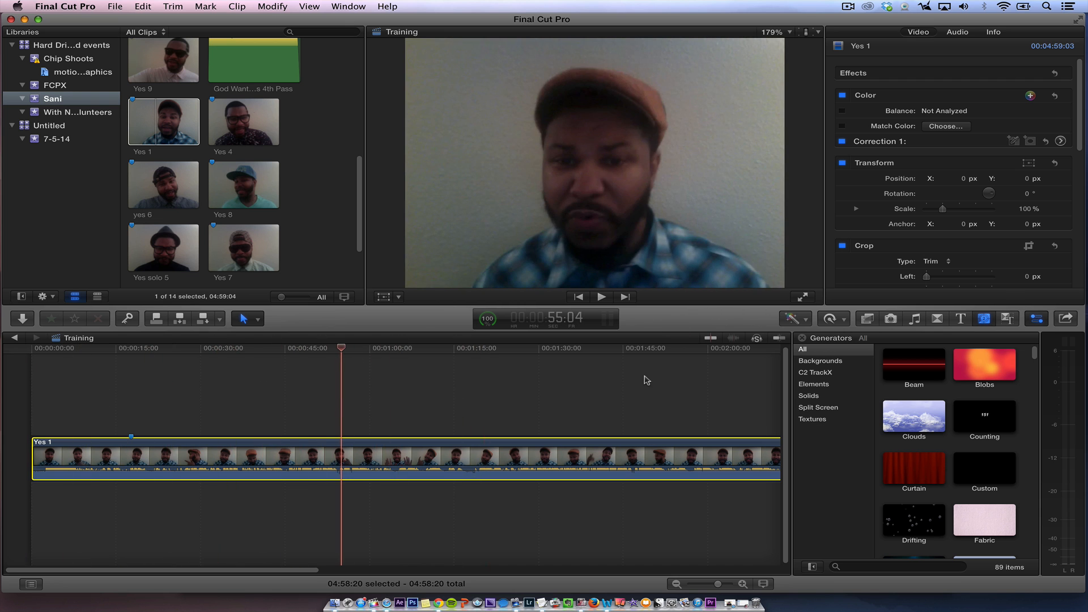
click(929, 360)
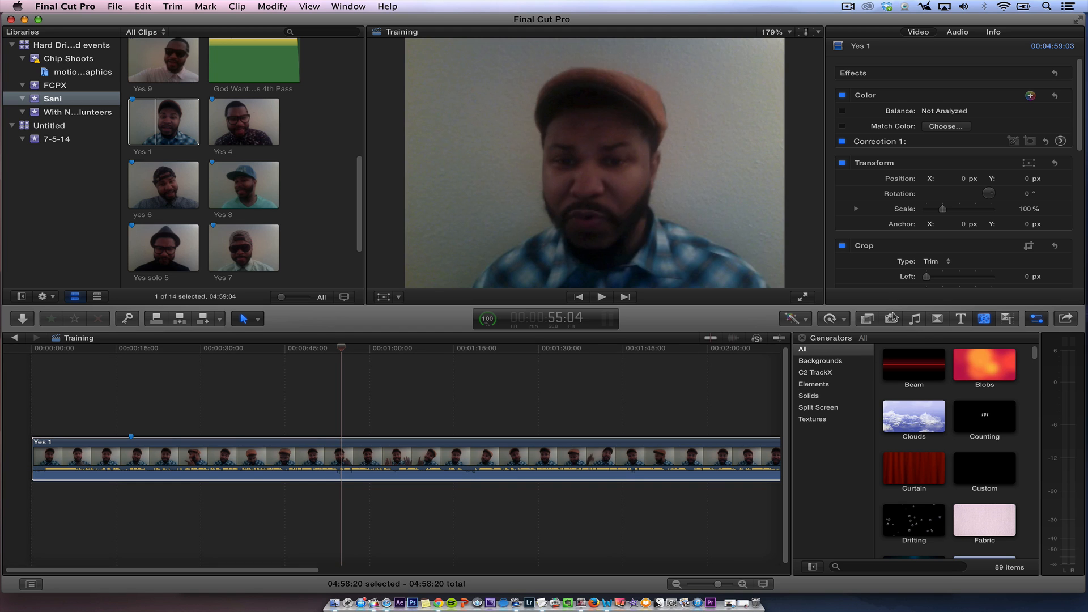
click(938, 319)
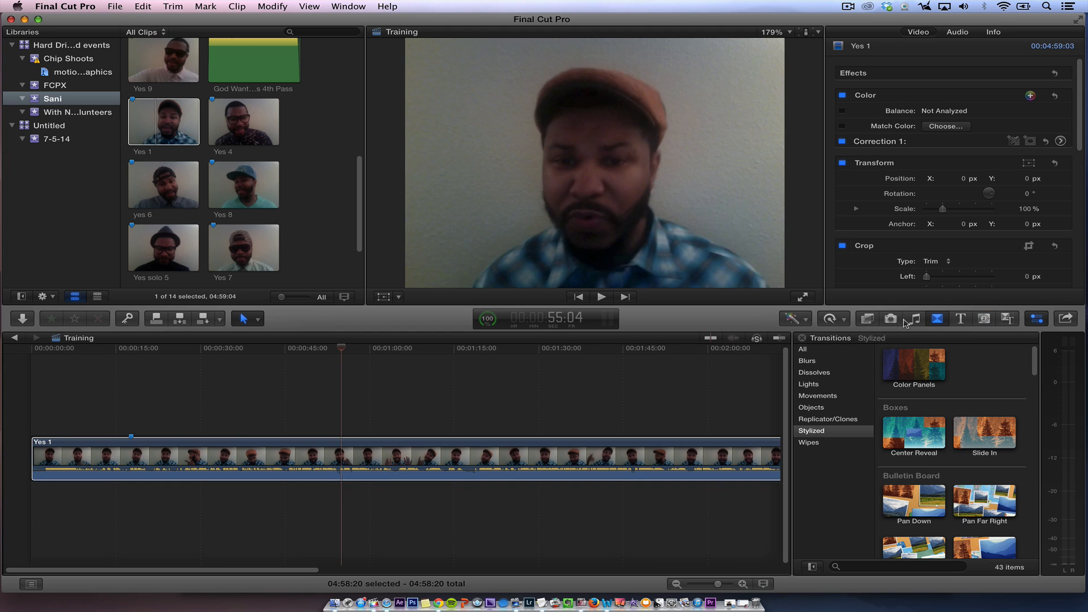
click(983, 320)
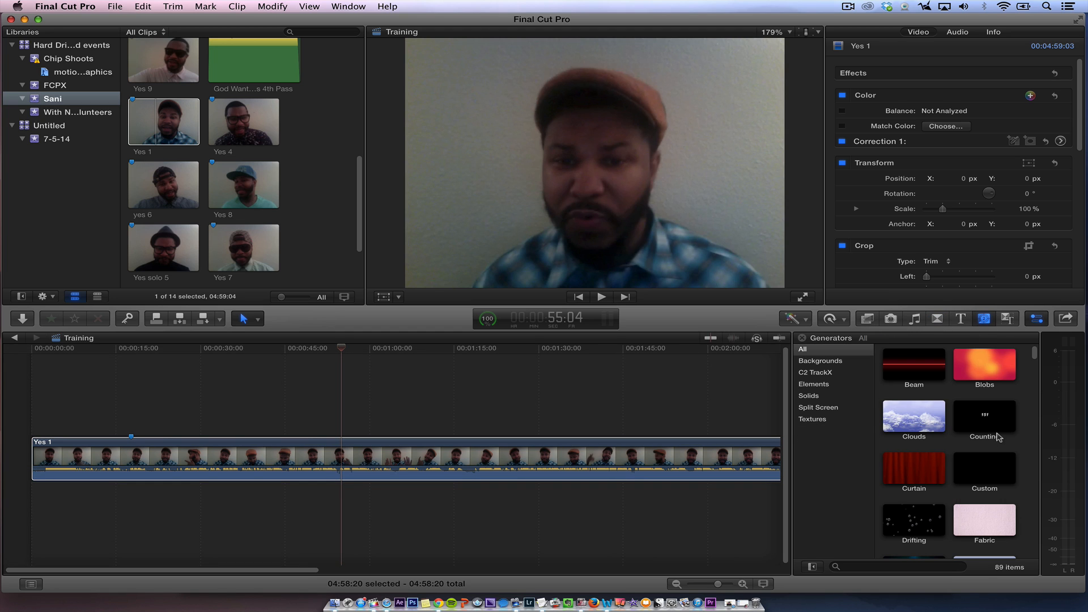
click(994, 475)
drag(994, 475, 29, 459)
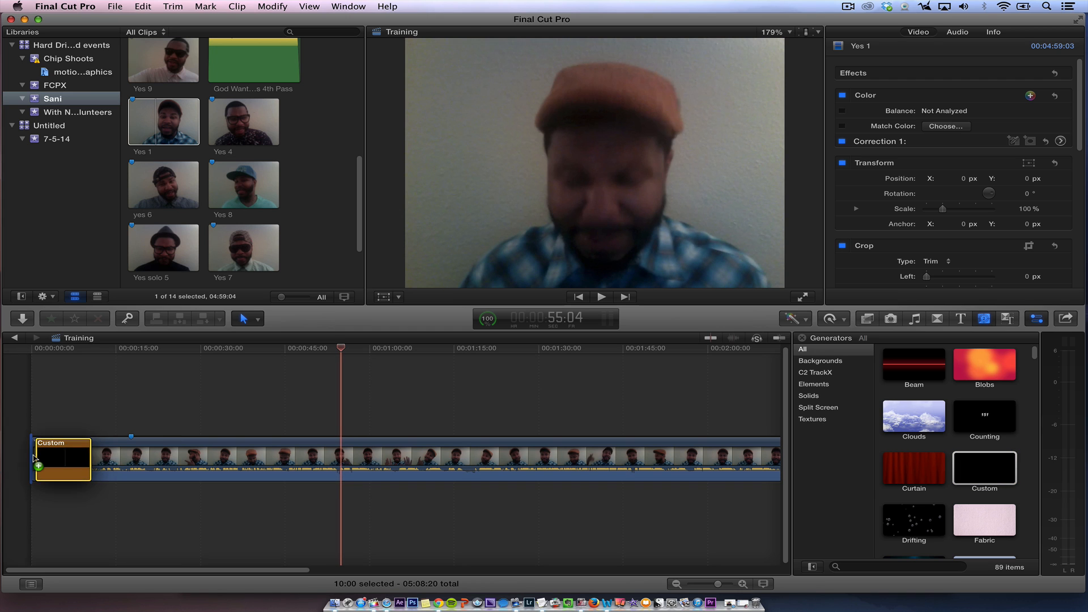
drag(187, 458, 125, 407)
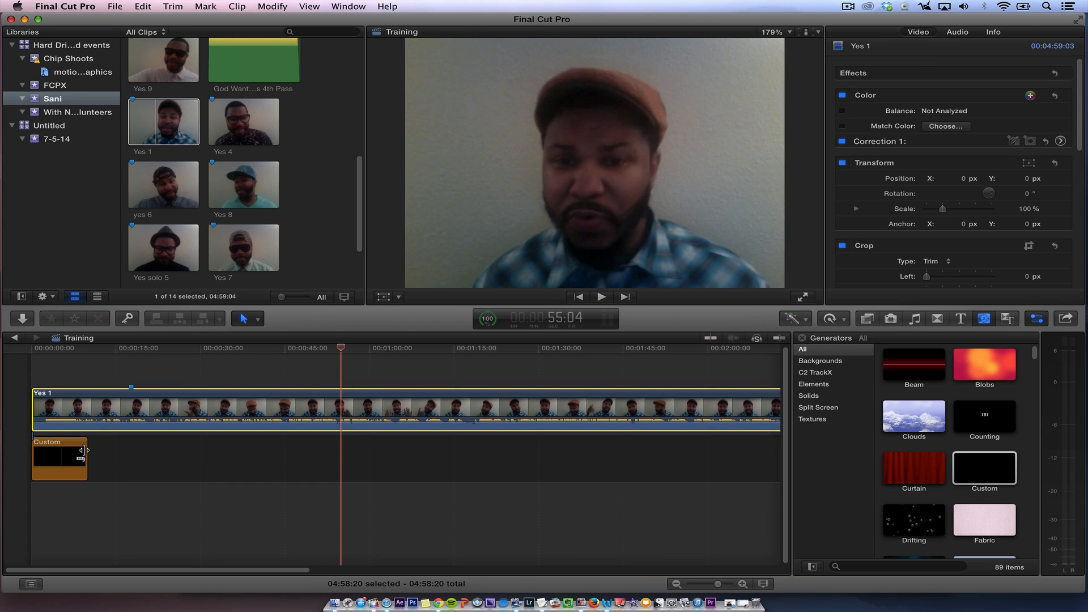
Extend the Custom generator to the end of Yes 1 and connect the God Wants A Yes 4th Pass audio beneath it at the timeline start
drag(87, 456, 40, 474)
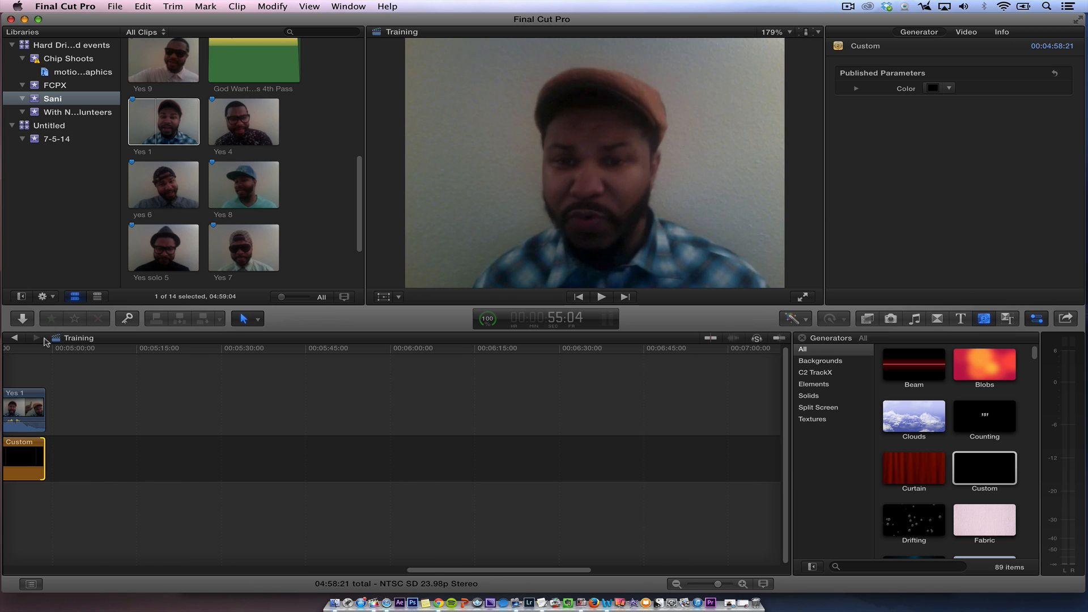
drag(44, 347, 1, 373)
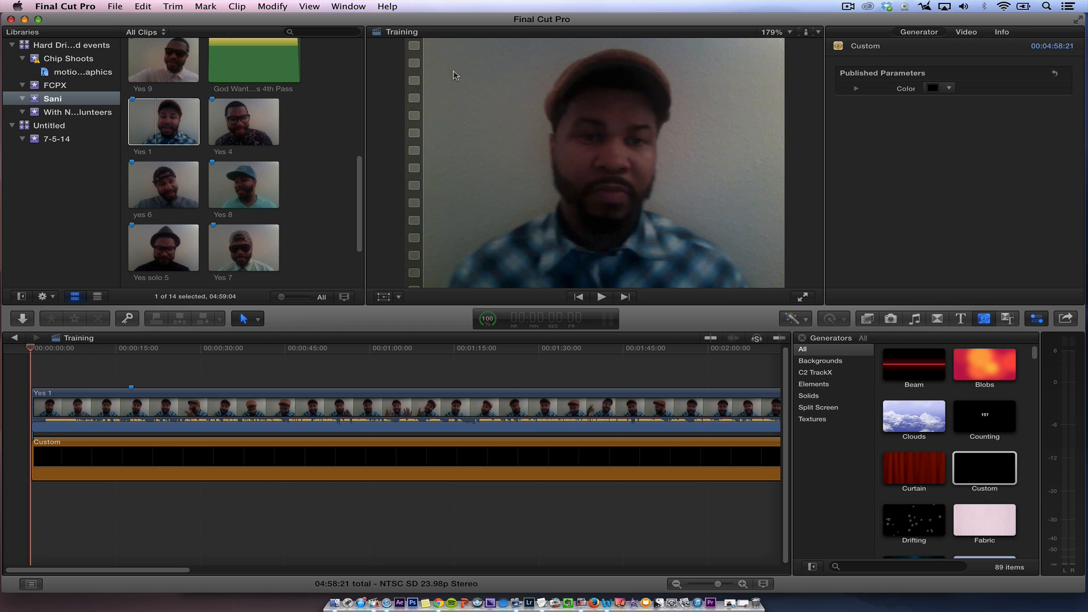
click(236, 50)
drag(235, 50, 23, 504)
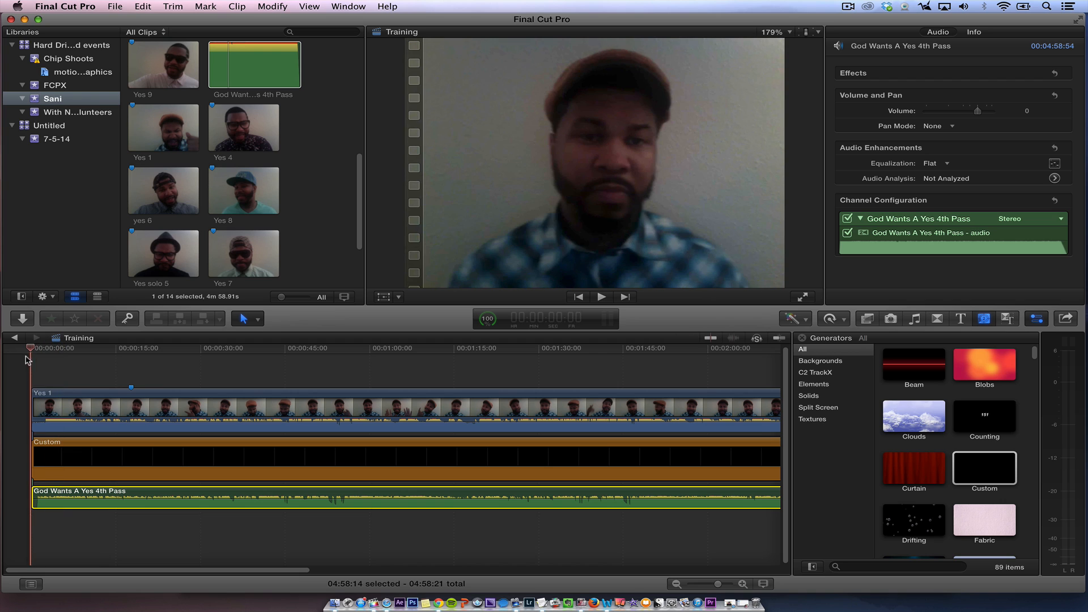
Delete the Yes 1 clip from the Training timeline, keeping the Custom generator and the song audio
click(106, 418)
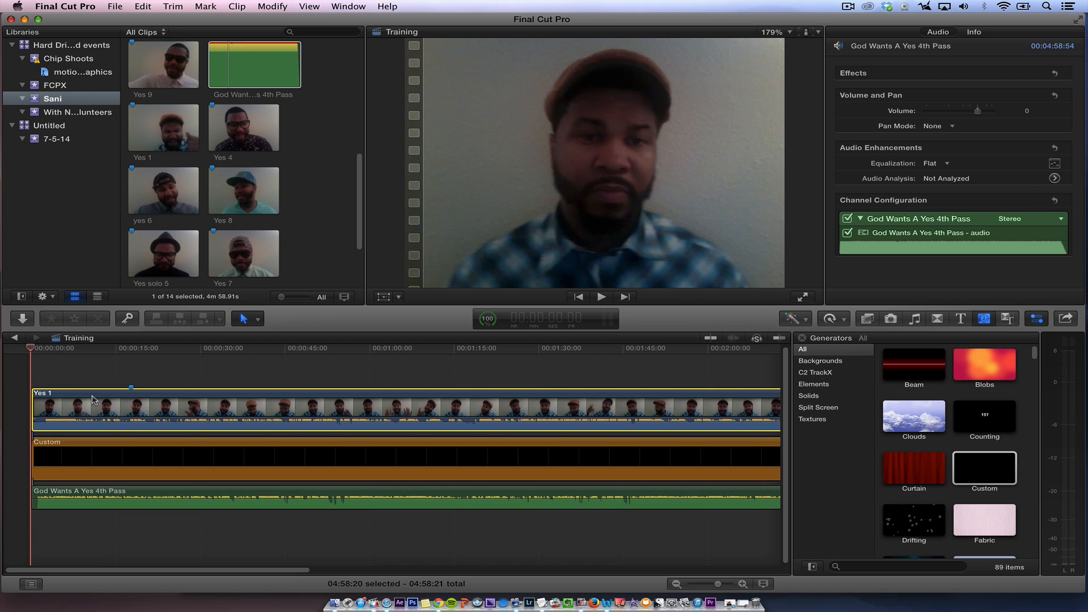
key(Delete)
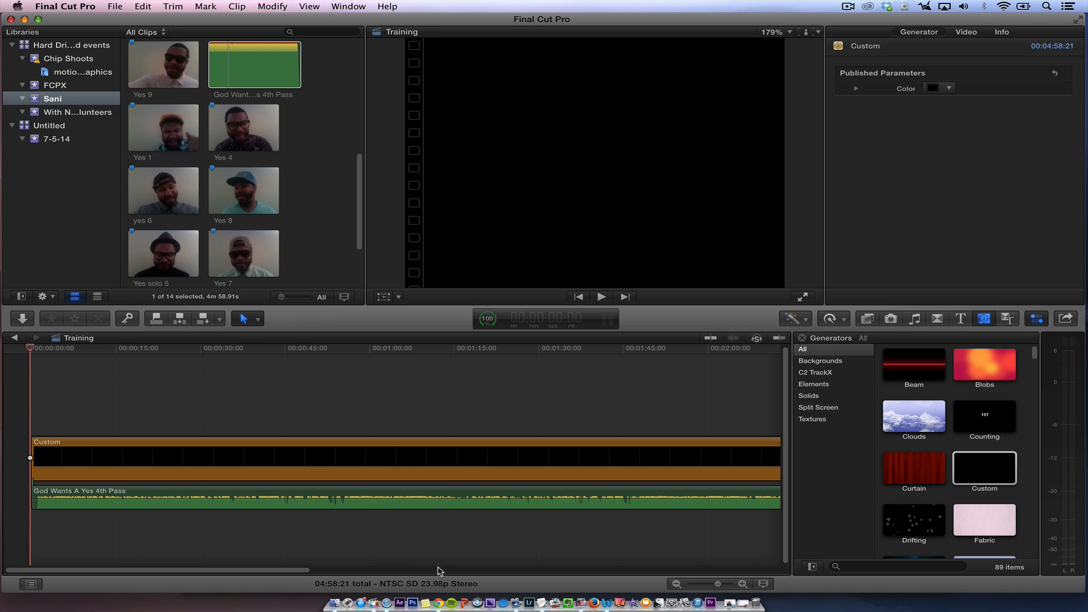
drag(719, 585, 713, 586)
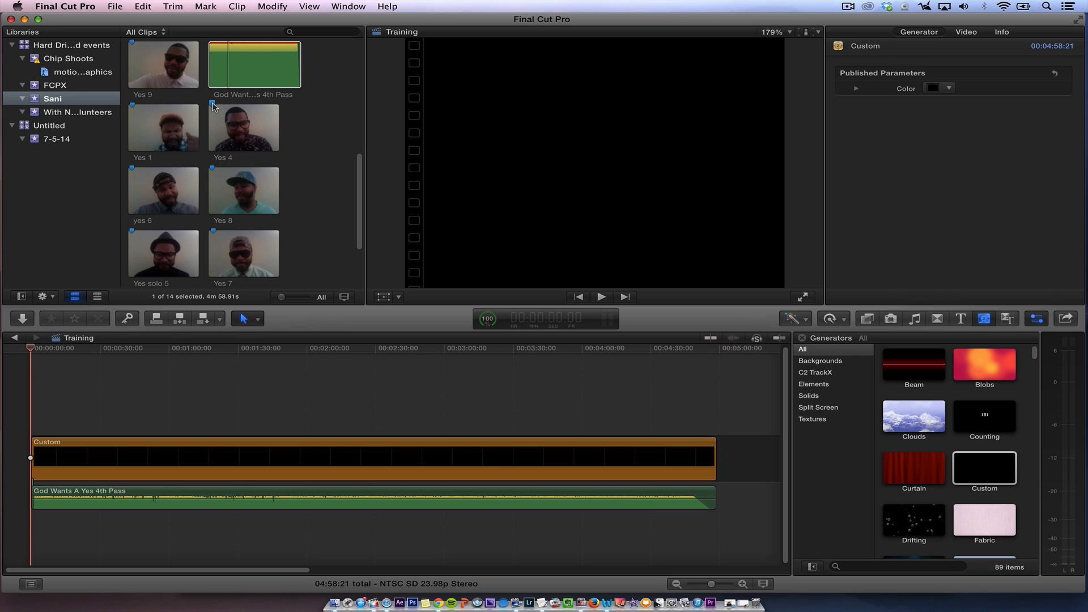
Play the opening of the song and add a sync marker to the God Wants A Yes 4th Pass audio at 00:00:11:16
key(space)
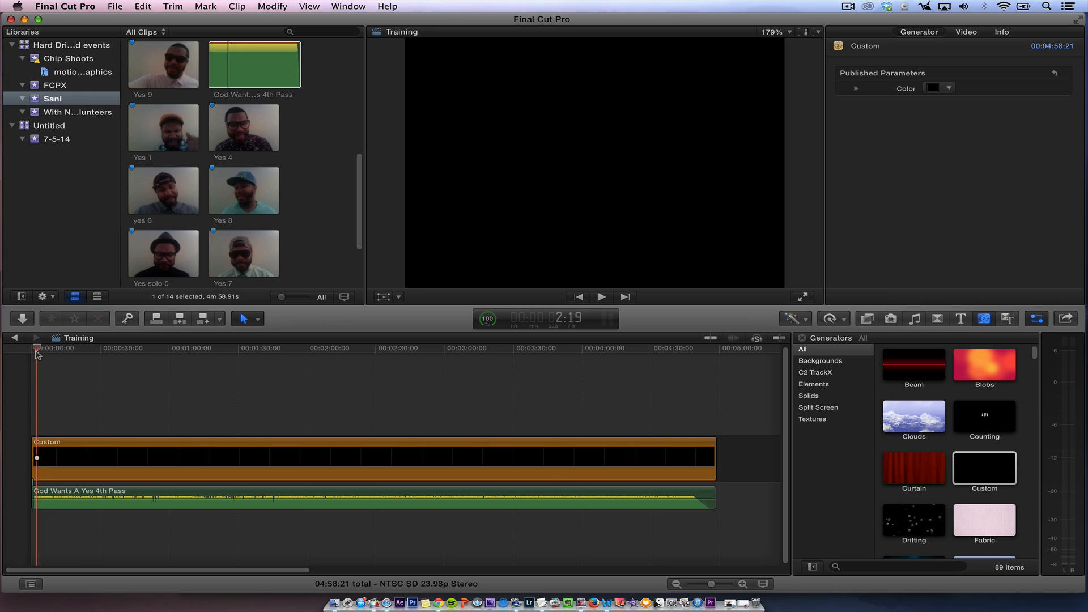
key(space)
key(XF86AudioRaiseVolume)
key(XF86AudioRaiseVolume)
key(XF86AudioRaiseVolume)
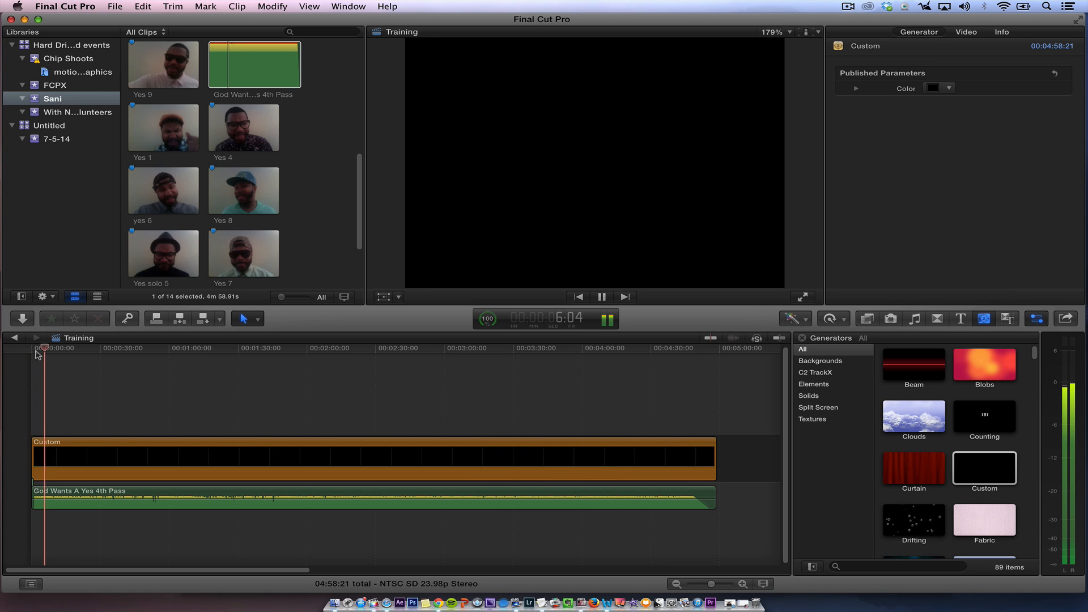
key(space)
click(55, 348)
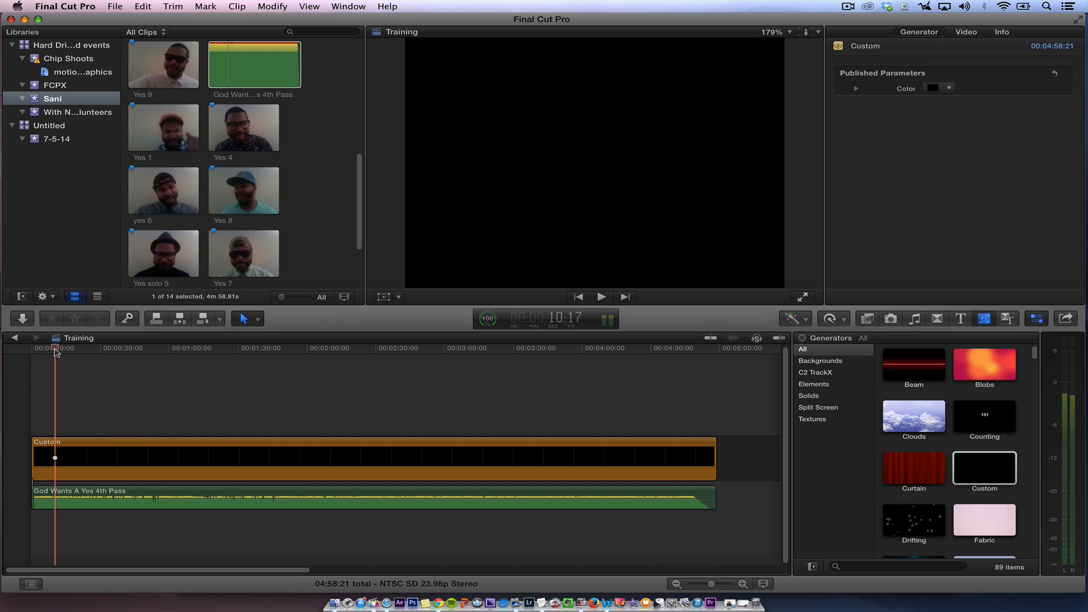
key(space)
key(space)
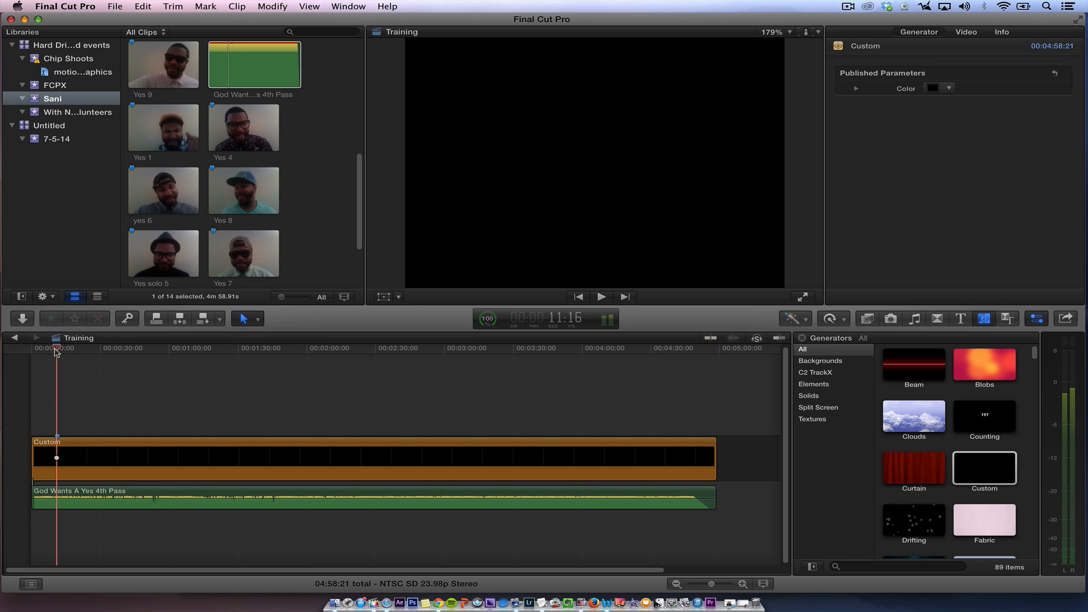
click(71, 493)
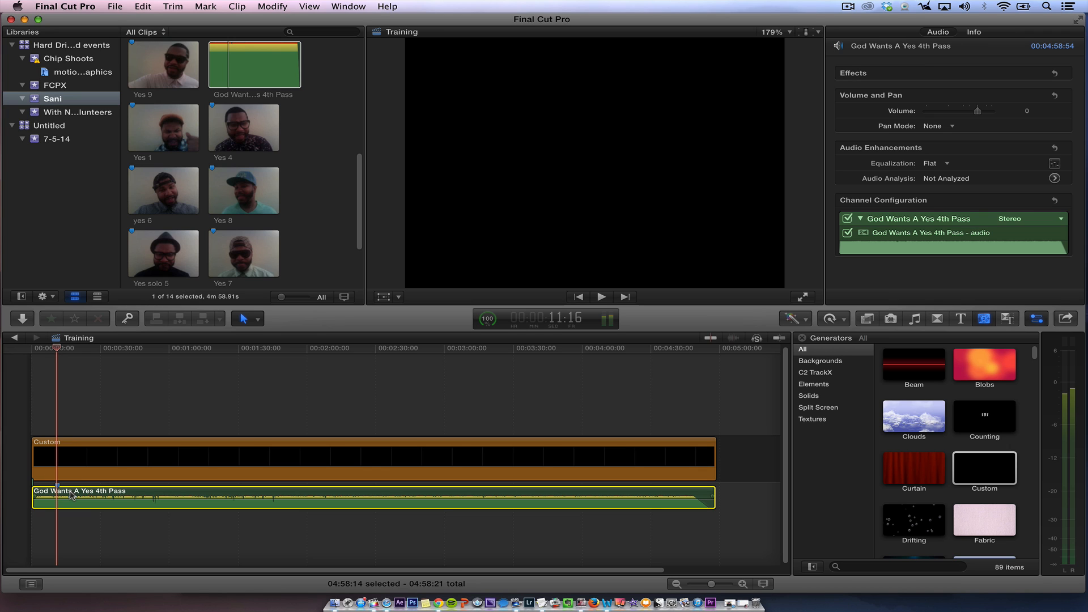
Connect the Yes 1 clip above the Custom generator at the start of the timeline
click(133, 67)
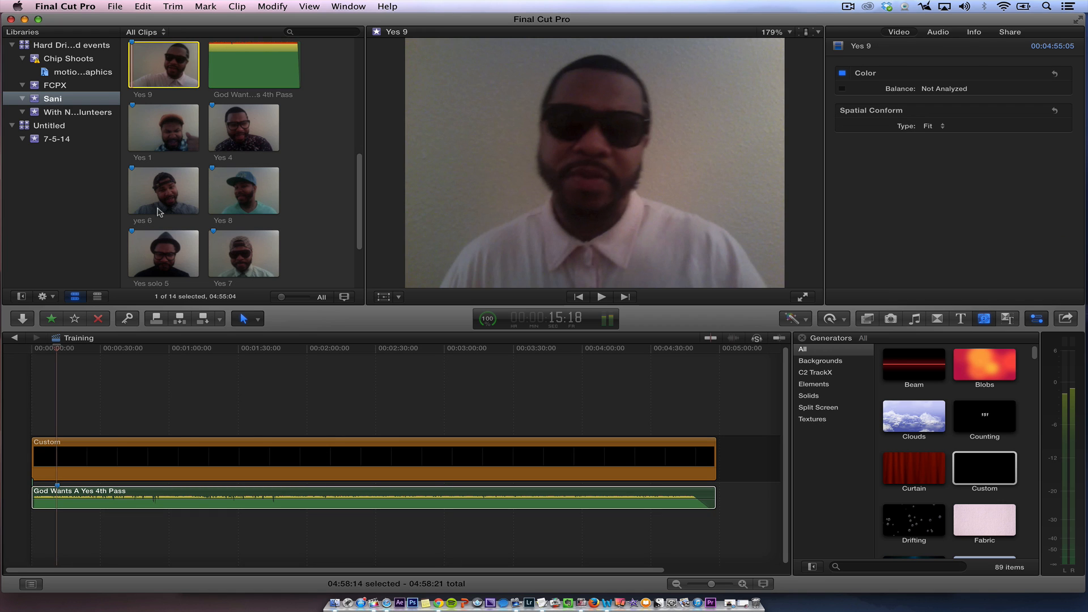
click(143, 135)
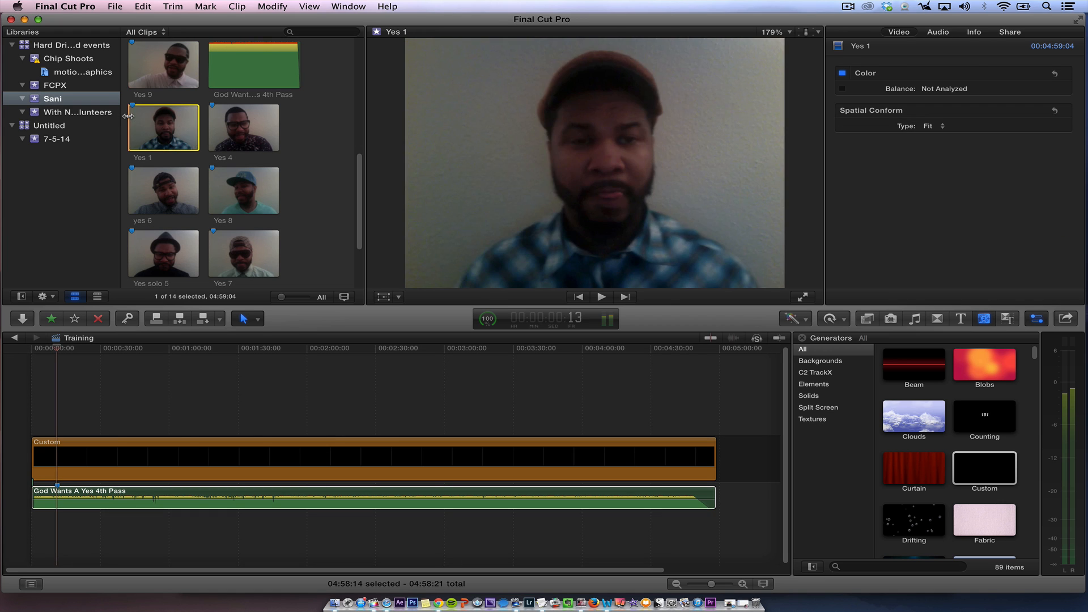
drag(147, 117, 68, 408)
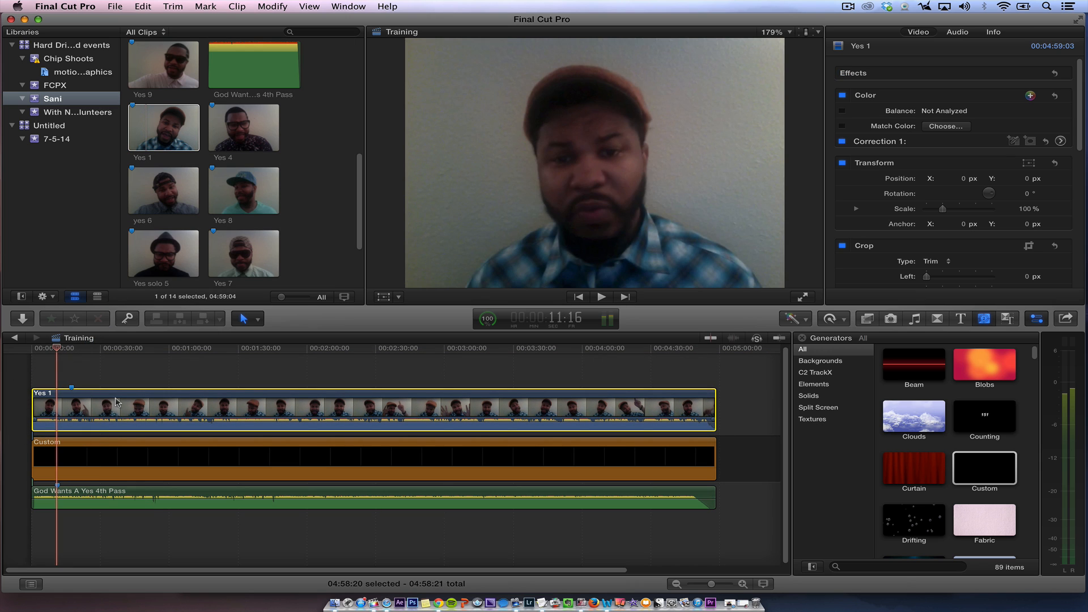
Trim the beginning of Yes 1 so its marker lines up with the song's marker at 00:00:11:16
drag(31, 401, 102, 403)
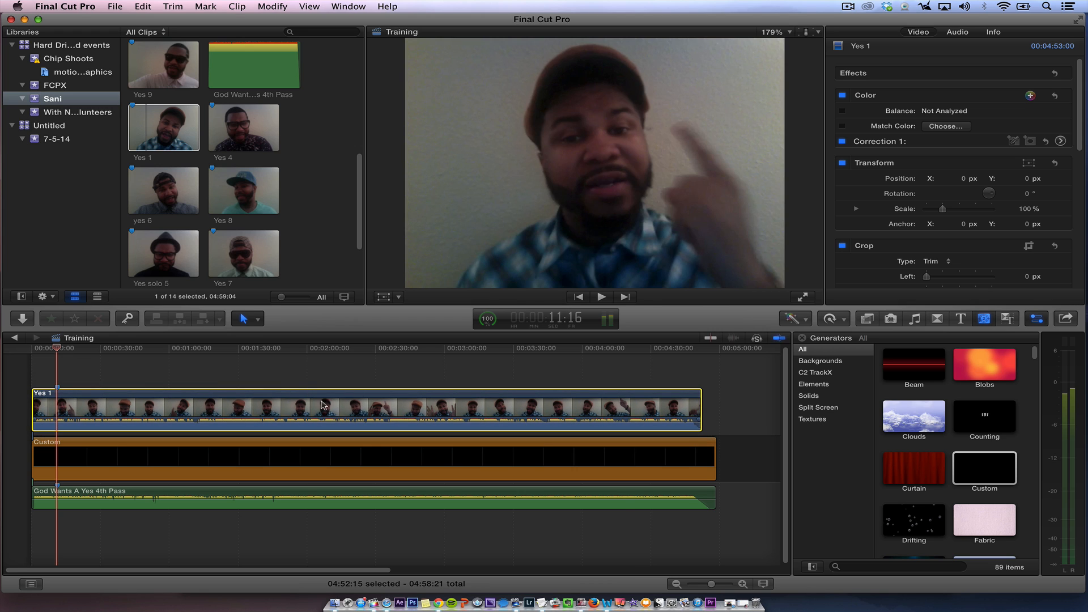
mouse_move(323, 404)
mouse_down()
mouse_move(358, 407)
mouse_move(310, 409)
mouse_up()
click(1029, 497)
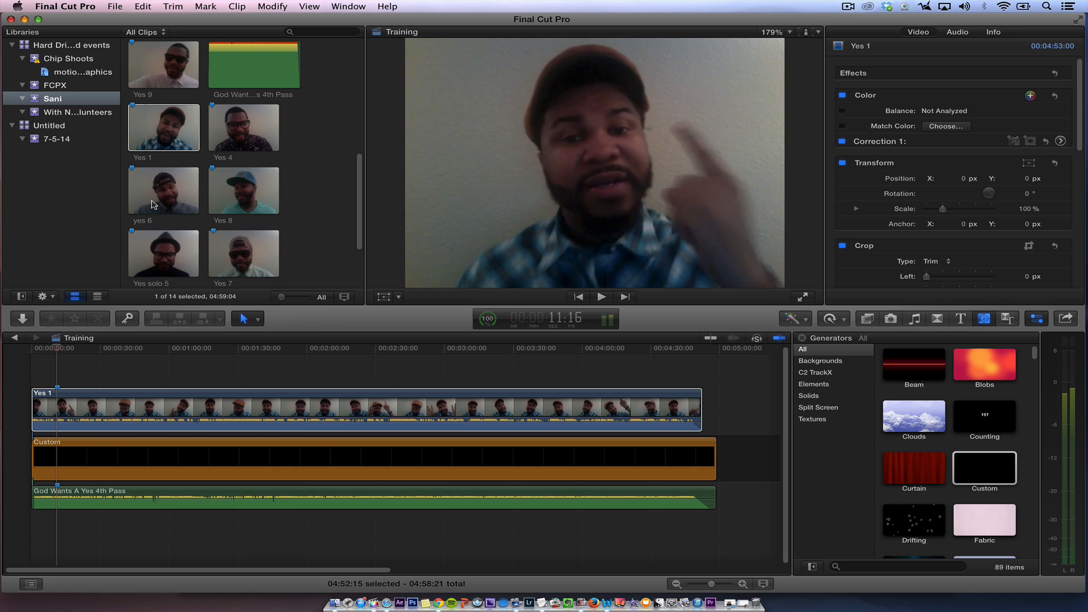
click(243, 194)
click(242, 262)
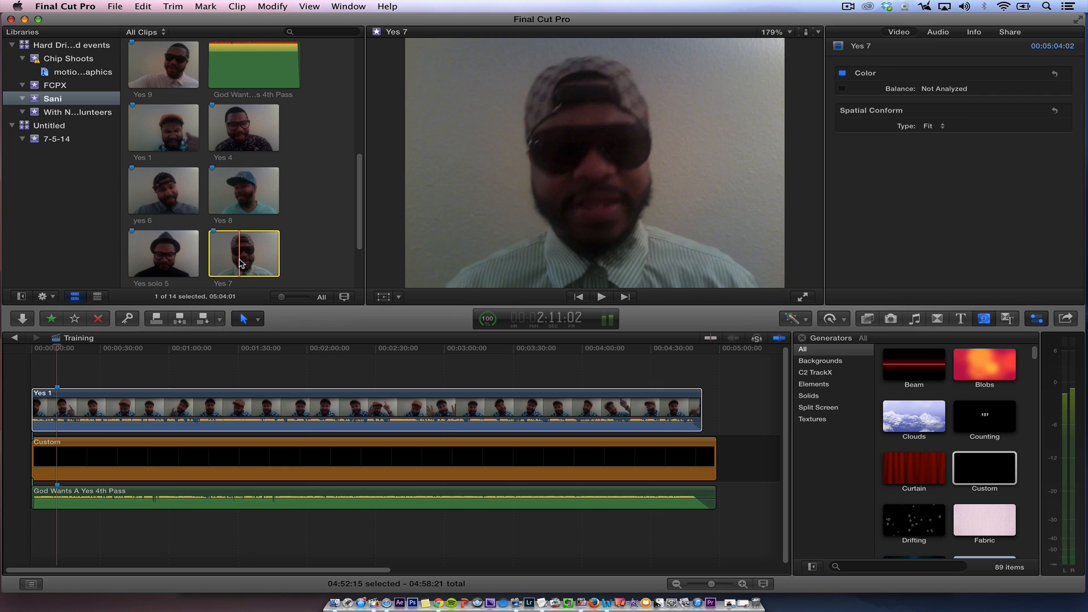
click(355, 204)
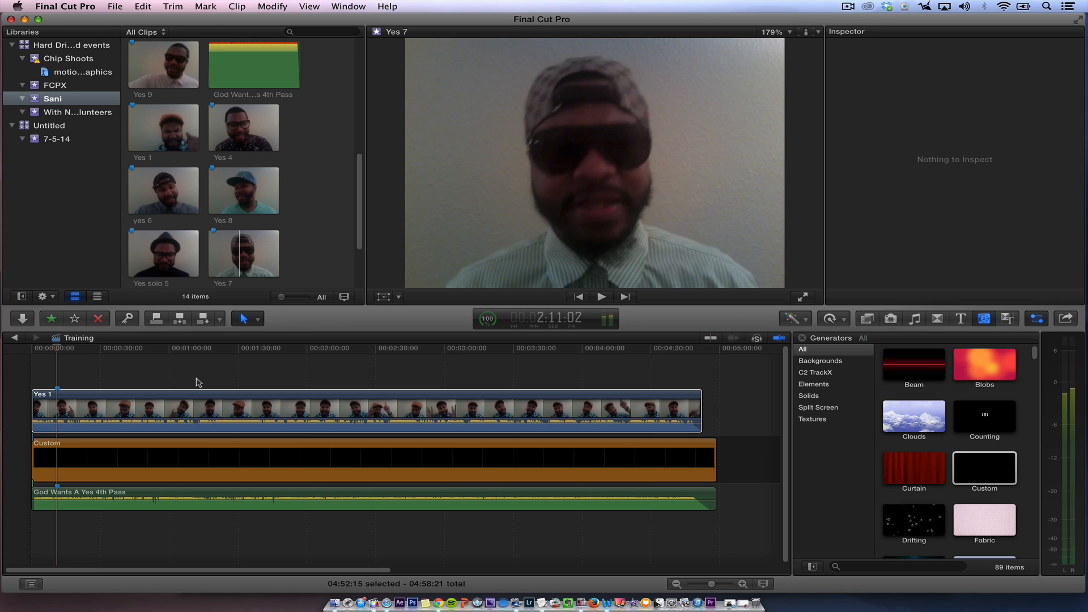
Disable the Yes 1 clip and connect the Yes 2 clip above it, with its marker aligned to the song's marker
click(179, 414)
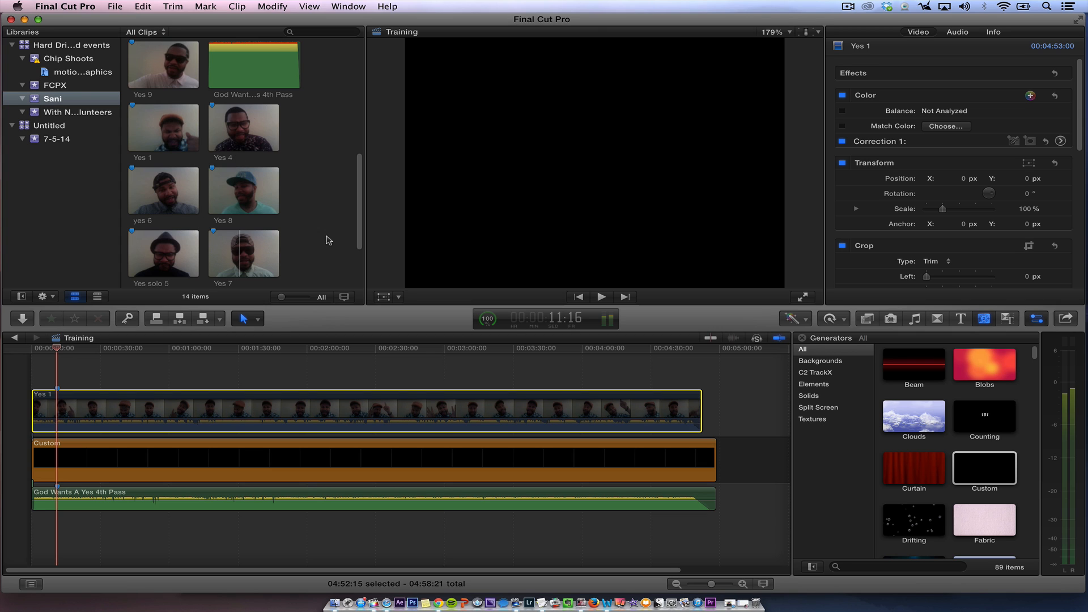
scroll(353, 181, down, 3)
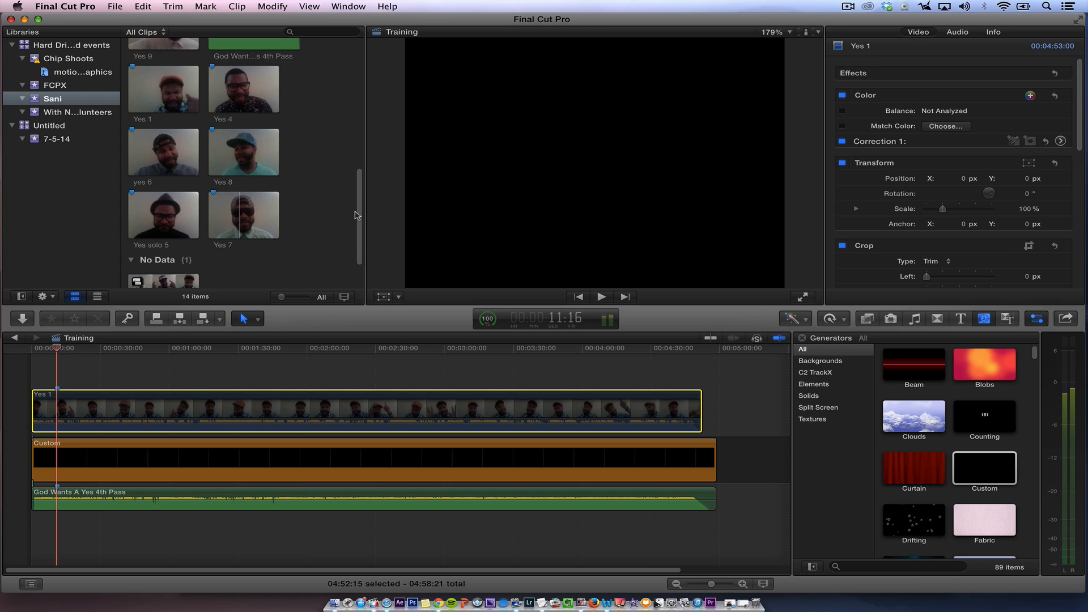
drag(360, 261, 361, 143)
drag(174, 200, 32, 362)
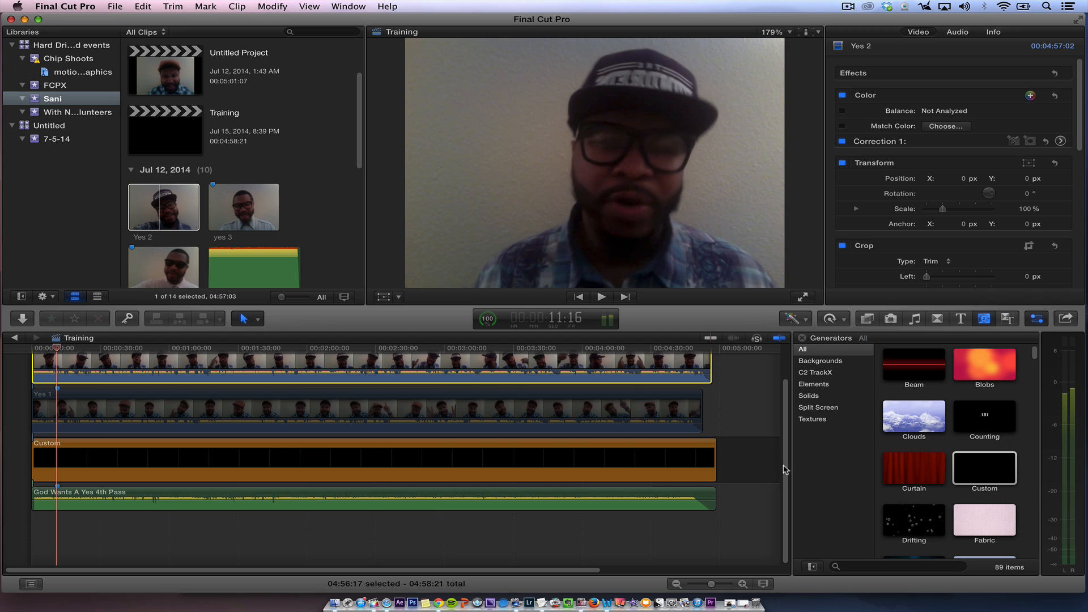
drag(786, 475, 786, 403)
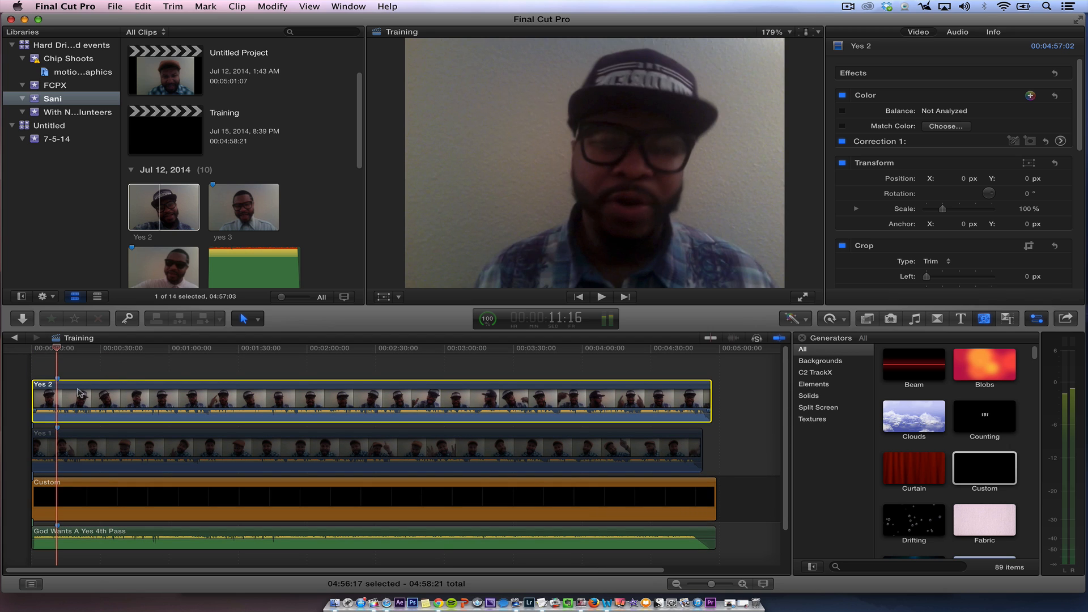
mouse_move(79, 389)
mouse_down()
mouse_move(101, 388)
mouse_move(71, 388)
mouse_up()
Scale the Yes 2 clip to 34% and move it to the top centre of the frame, at about X -17 px, Y 160 px
click(476, 448)
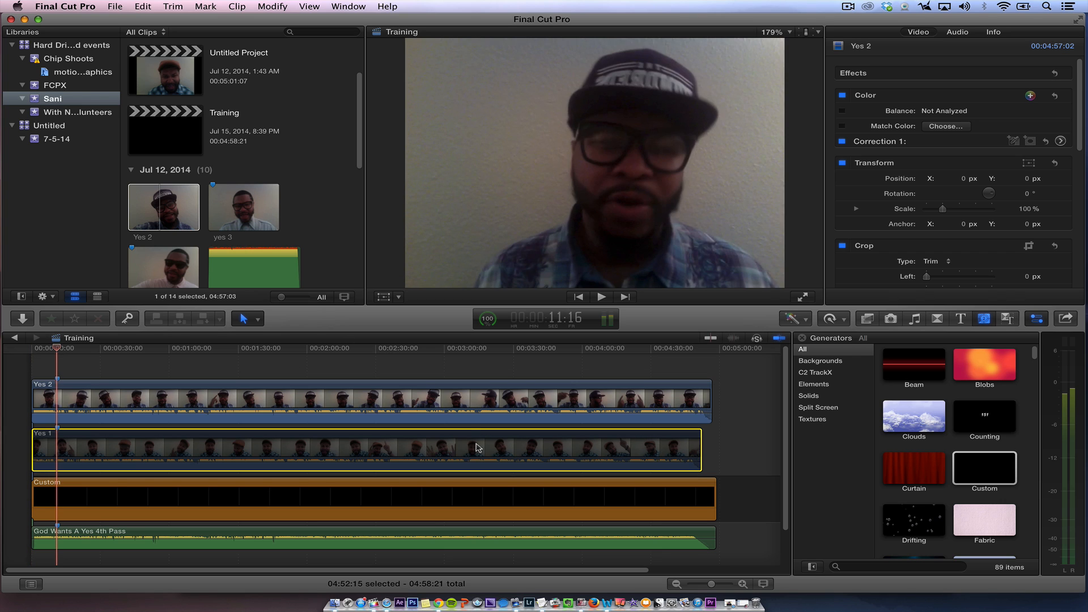
click(464, 400)
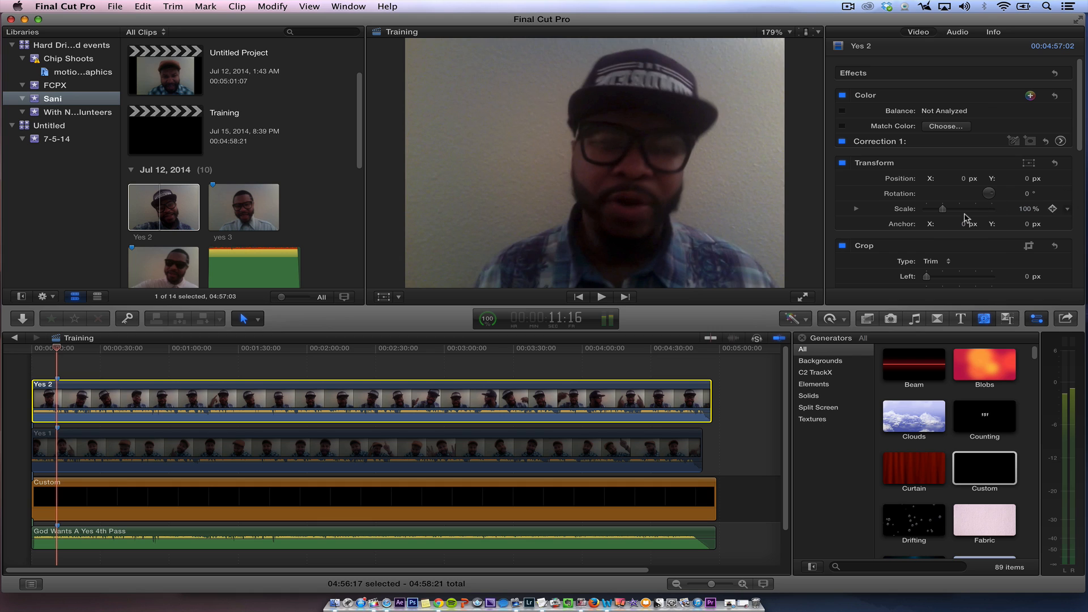
click(1025, 209)
text(34)
key(Return)
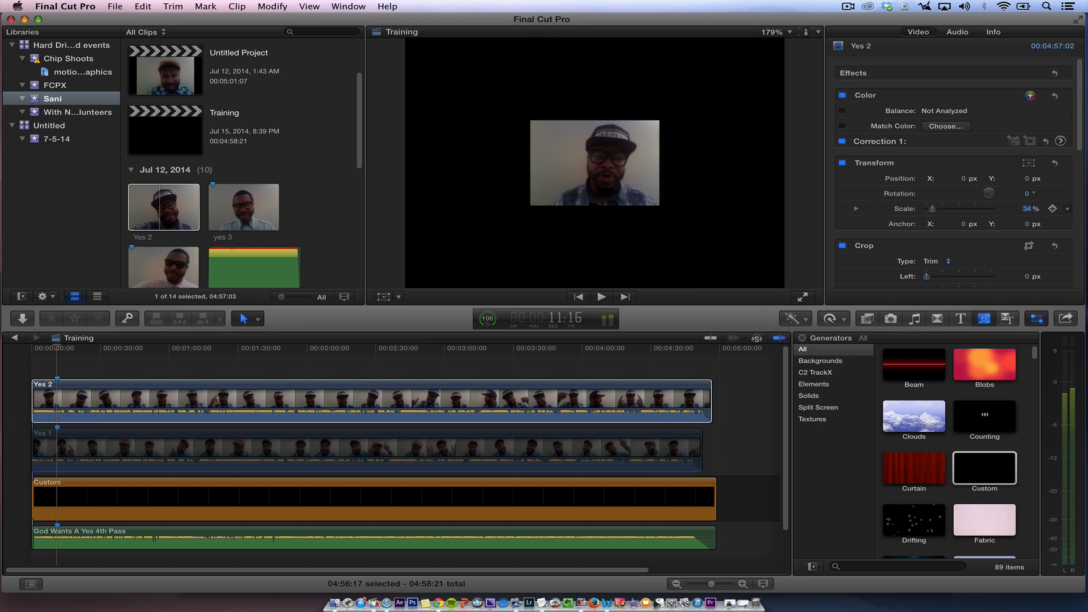
click(375, 297)
drag(573, 180, 574, 76)
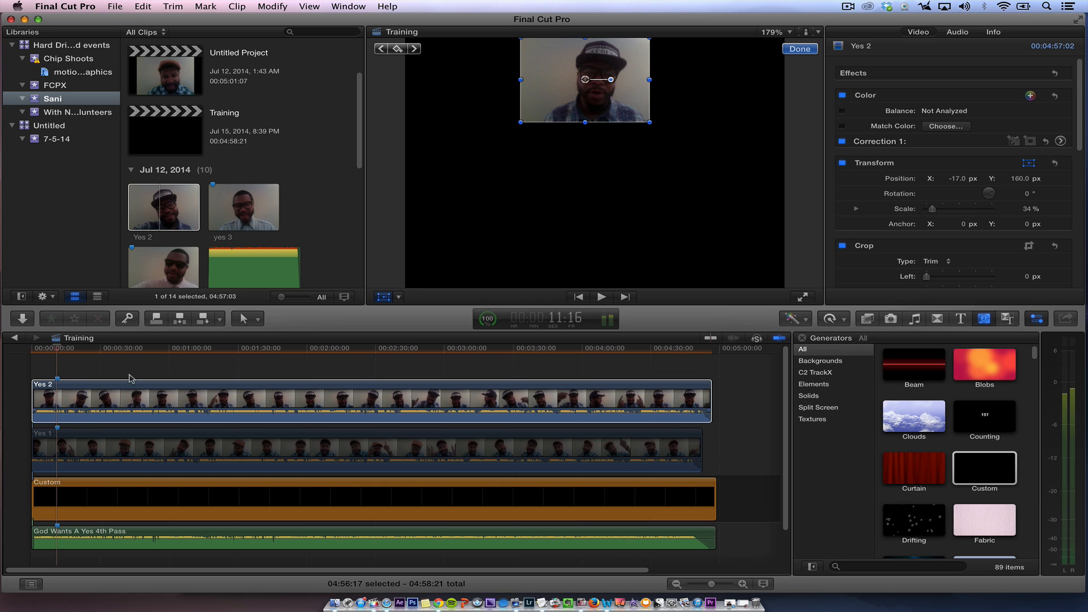
Blade the Yes 2 clip at about 00:00:50 and again at 00:01:15:16
key(b)
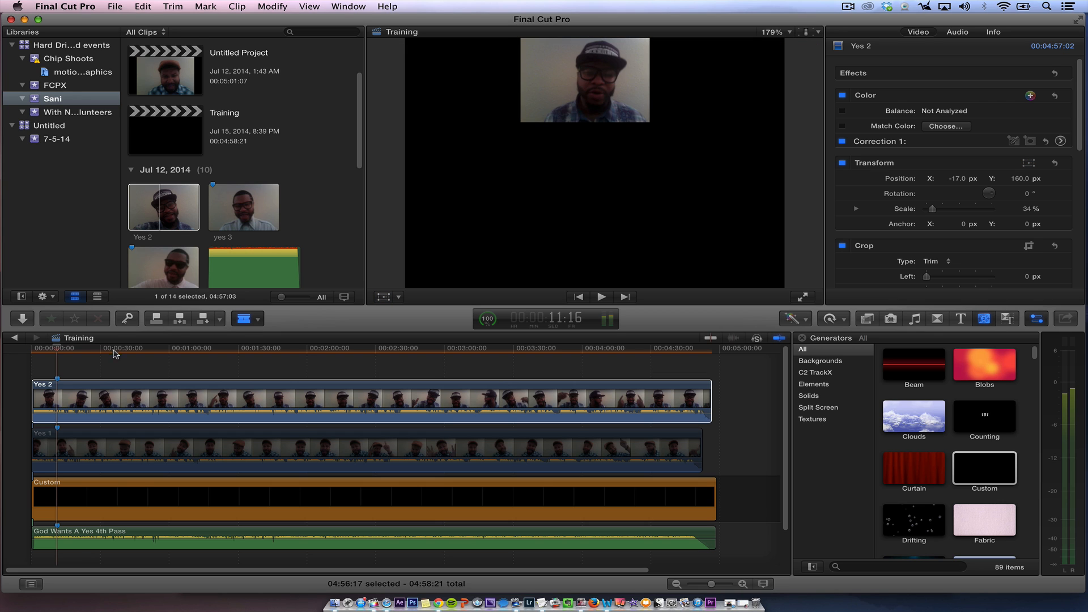
click(146, 391)
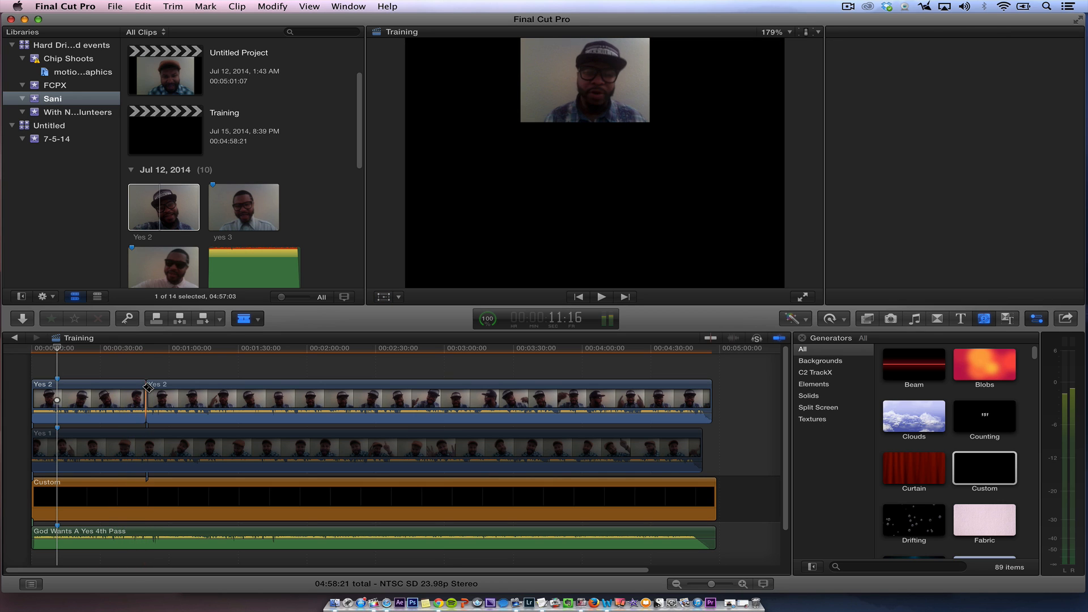
click(204, 349)
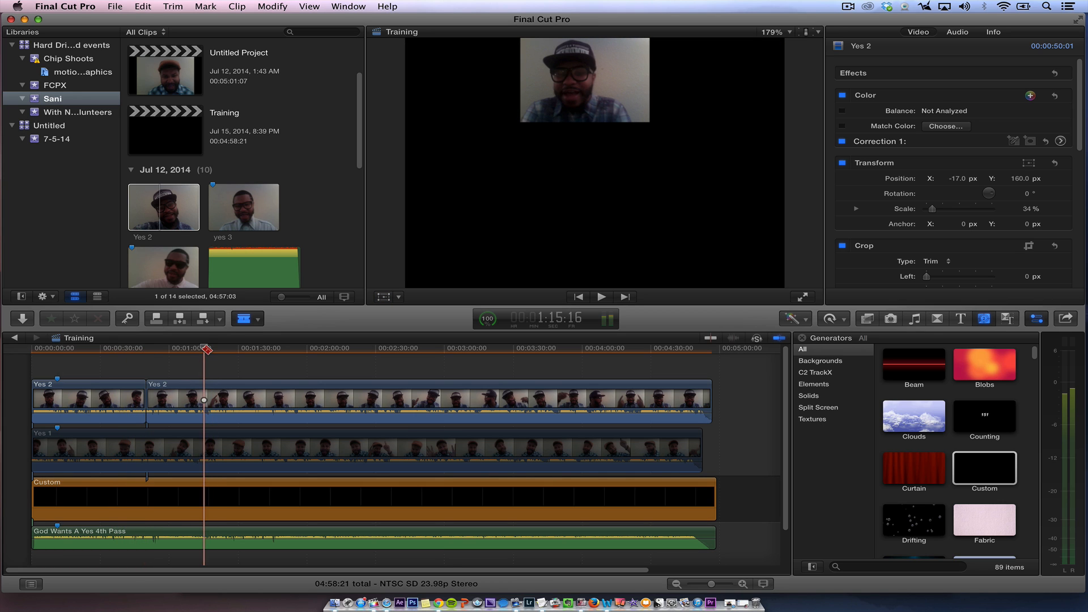
click(204, 400)
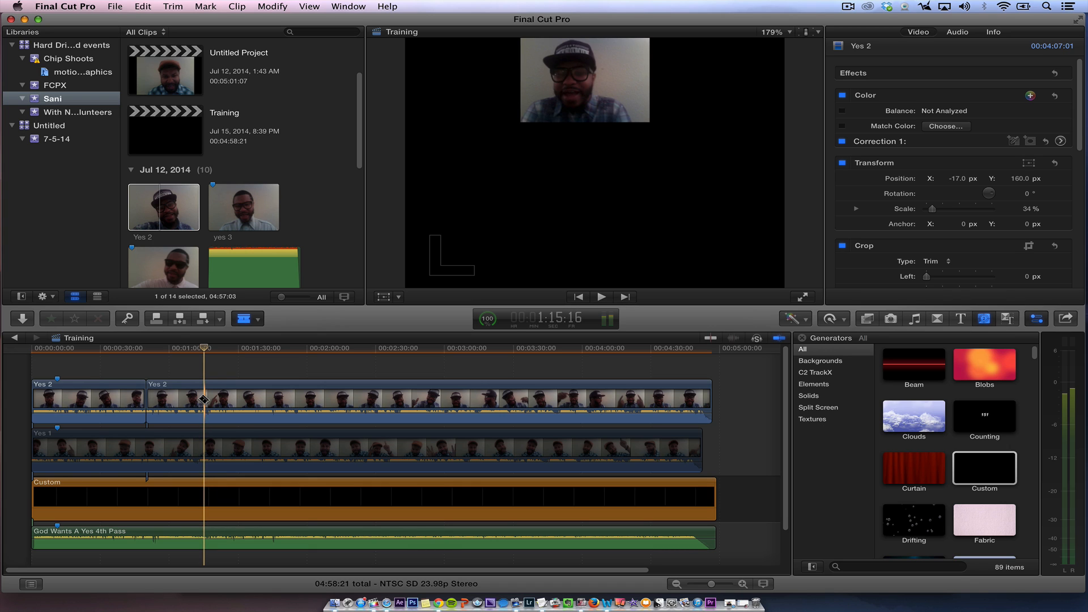
Disable the middle section of Yes 2 between the two cuts and check playback from the second cut
key(a)
click(177, 392)
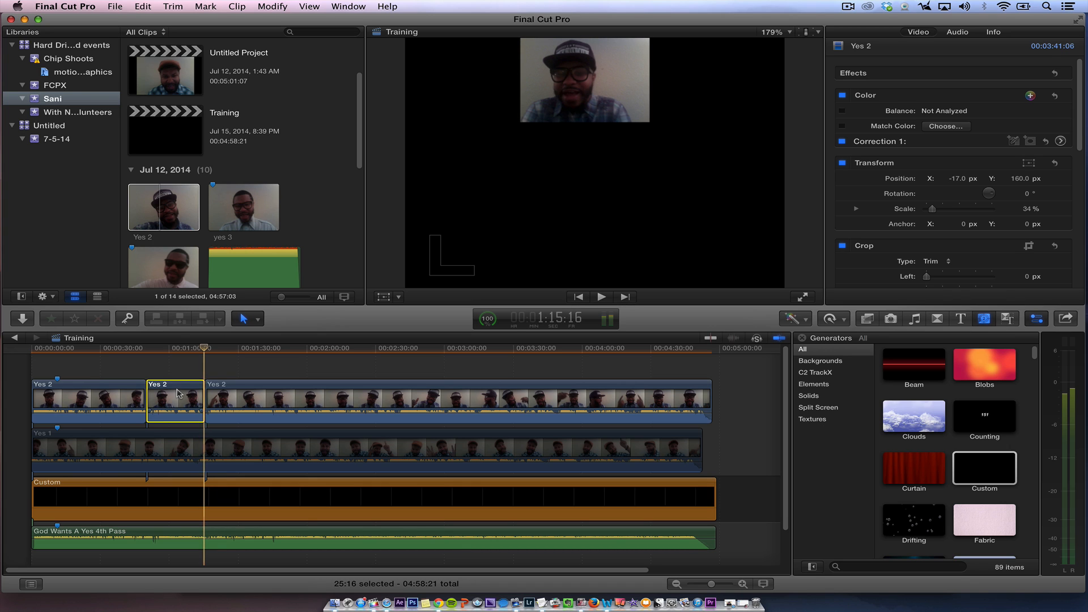
key(space)
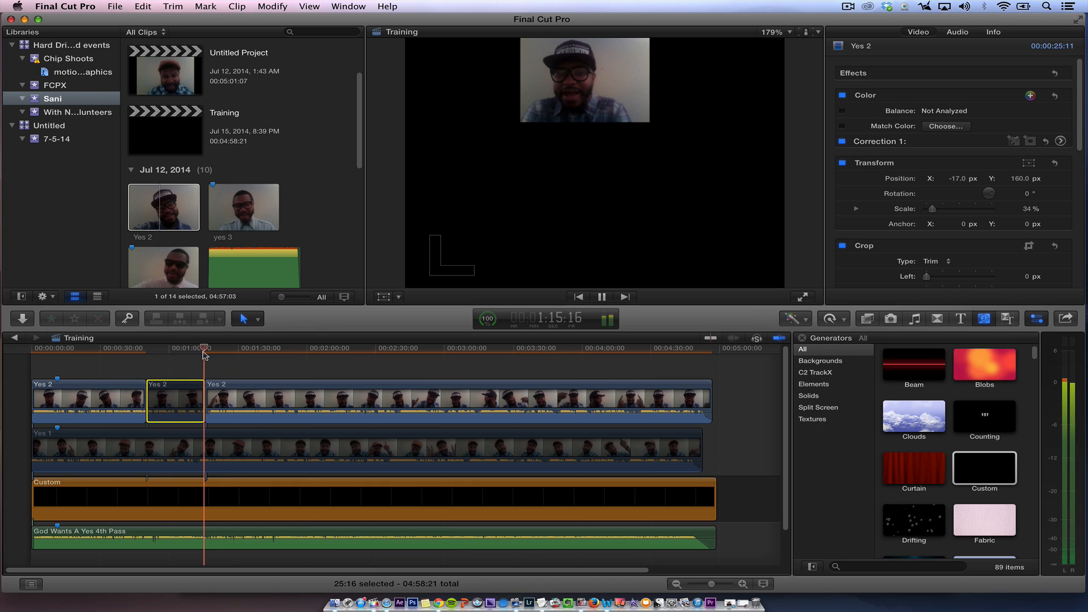
key(space)
mouse_move(204, 348)
mouse_down()
mouse_move(184, 350)
mouse_move(206, 351)
mouse_up()
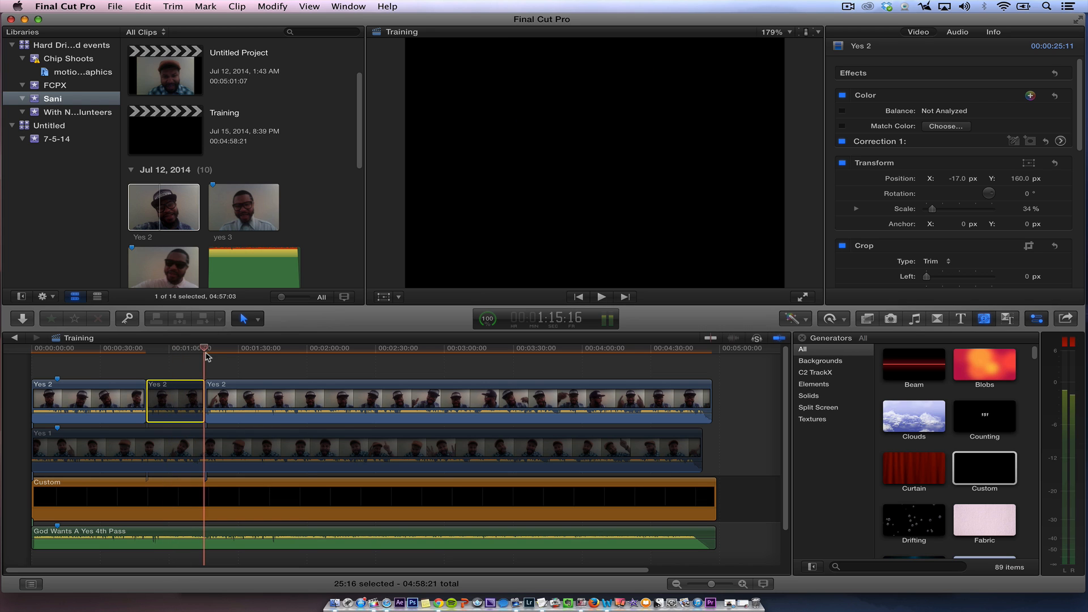
Re-enable the Yes 1 clip beneath Yes 2 and briefly play the timeline from 00:01:15:16
click(169, 459)
key(v)
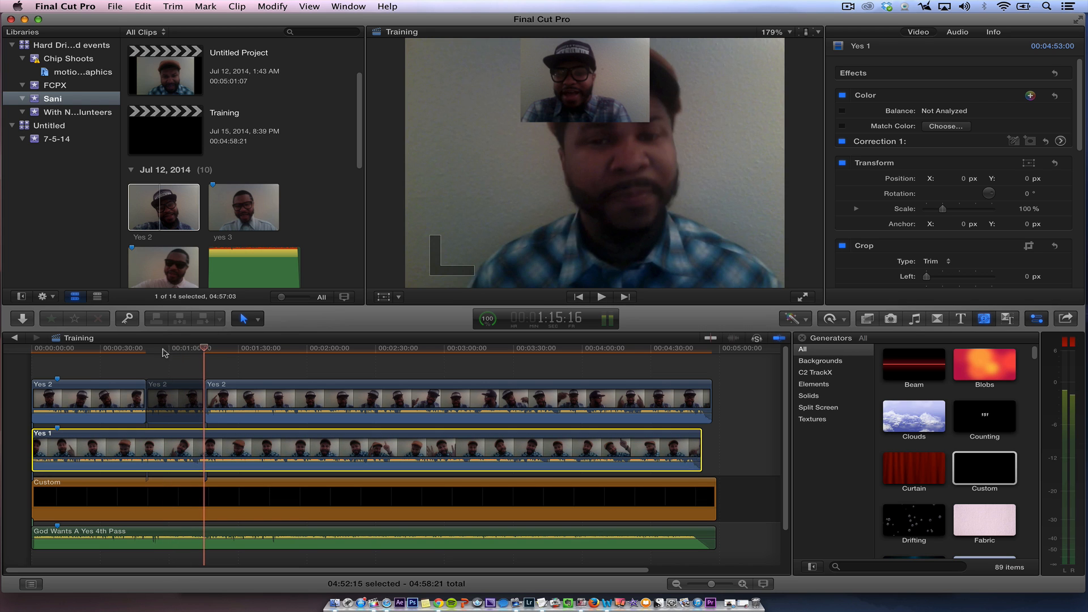
key(space)
key(space)
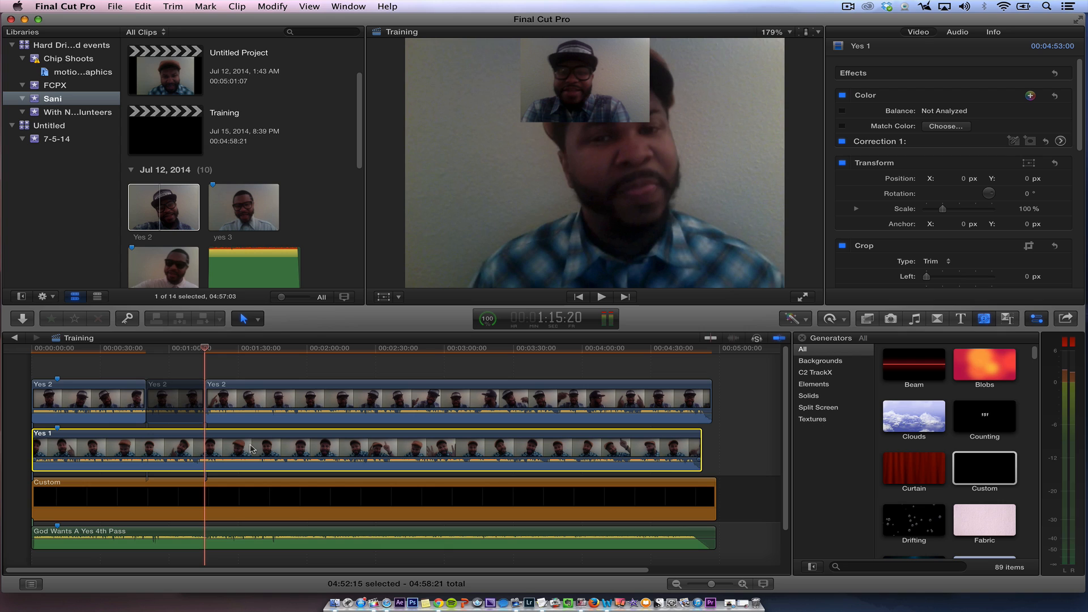
Scale the Yes 1 clip to 34% and move it to the bottom centre of the frame, at about X -29 px, Y -146 px
click(1052, 177)
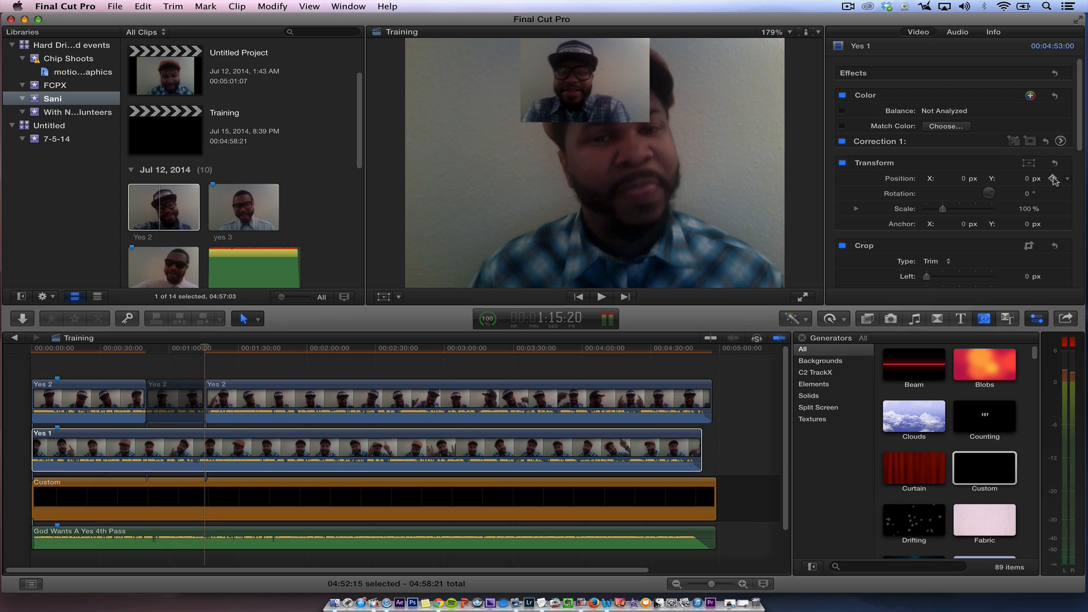
click(1025, 209)
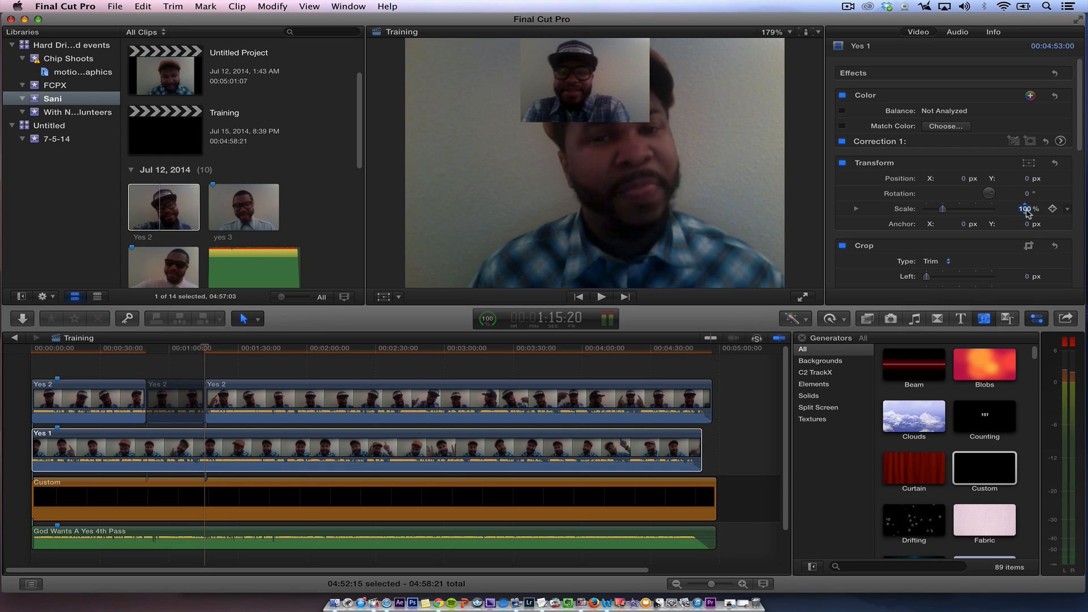
text(34)
key(Return)
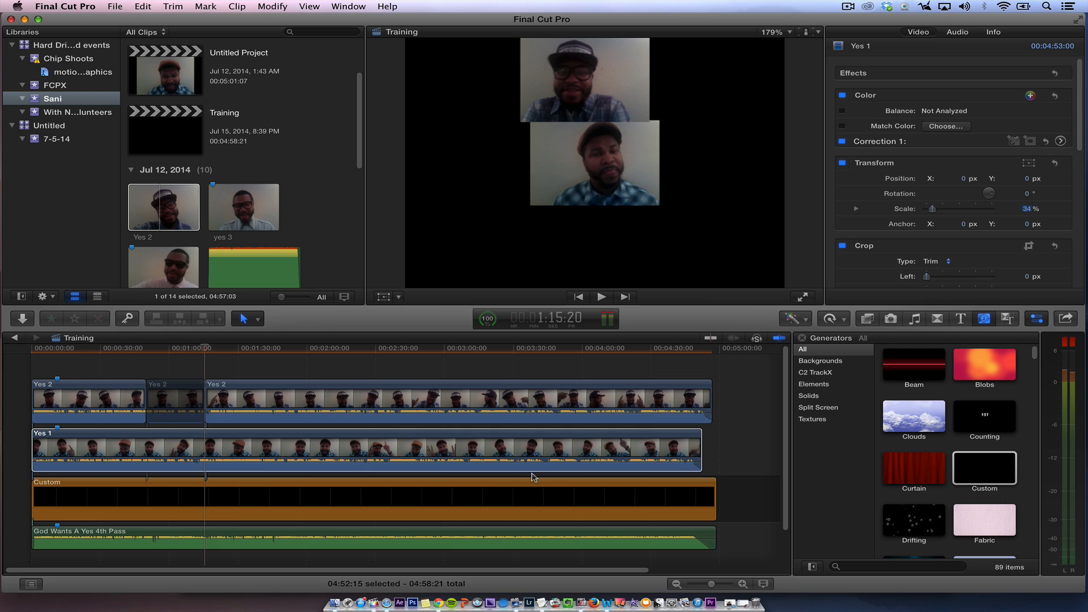
click(533, 453)
click(384, 297)
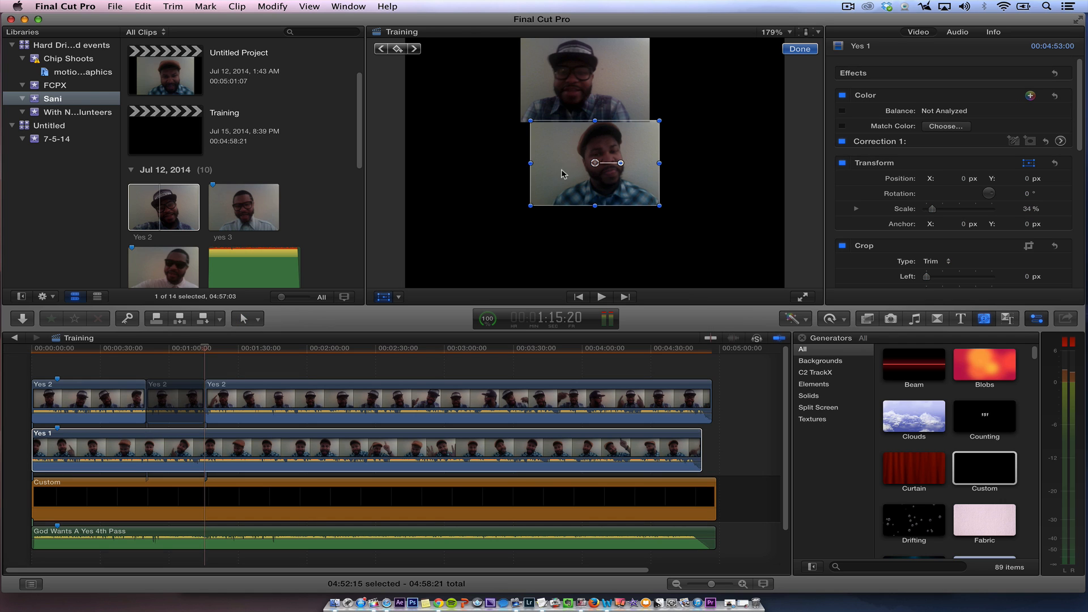
drag(594, 163, 578, 238)
Silence the audio of the Yes 1 clip and the enabled Yes 2 sections, and check playback from about 00:00:41 through the first Yes 2 cut
click(126, 349)
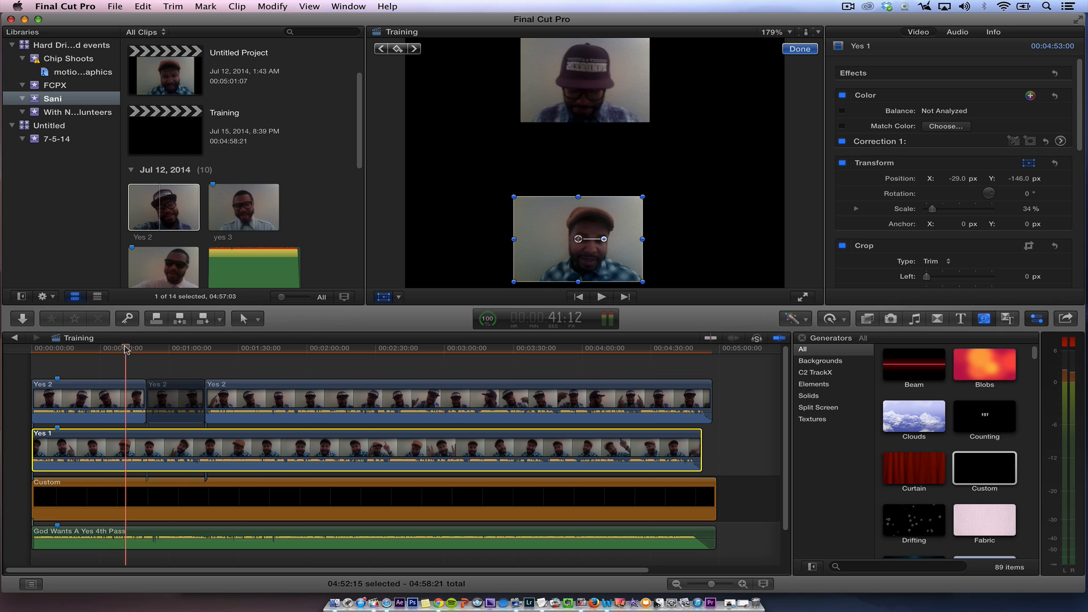
key(space)
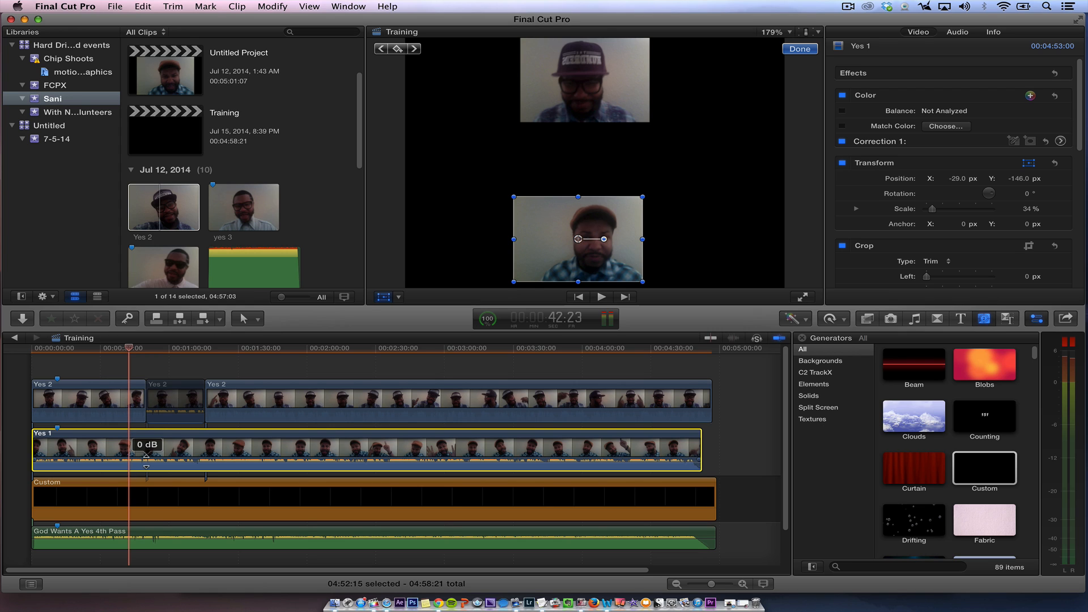
drag(145, 460, 146, 480)
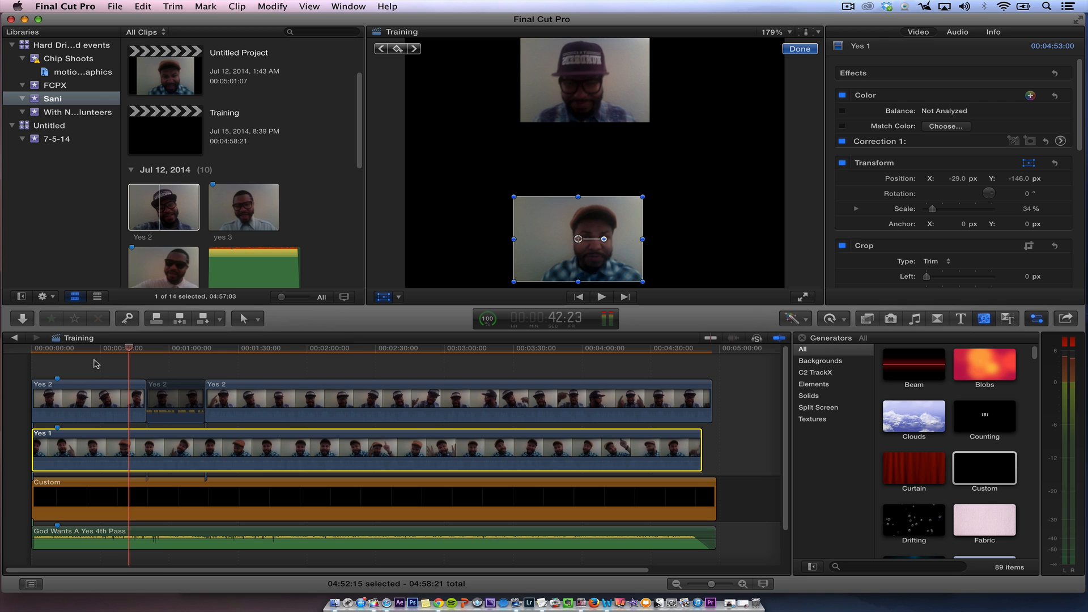
key(space)
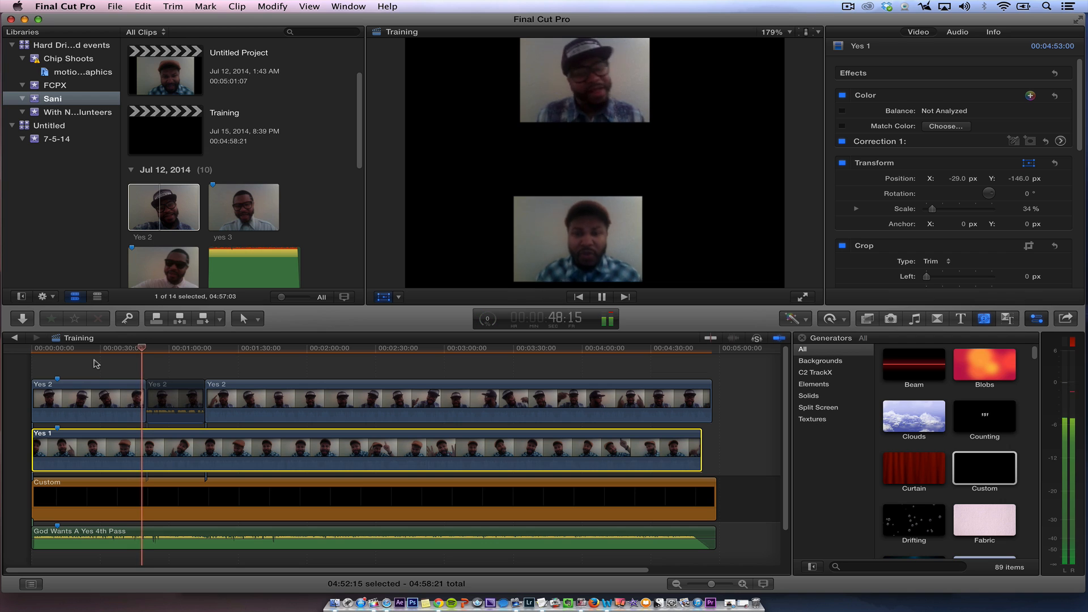
key(space)
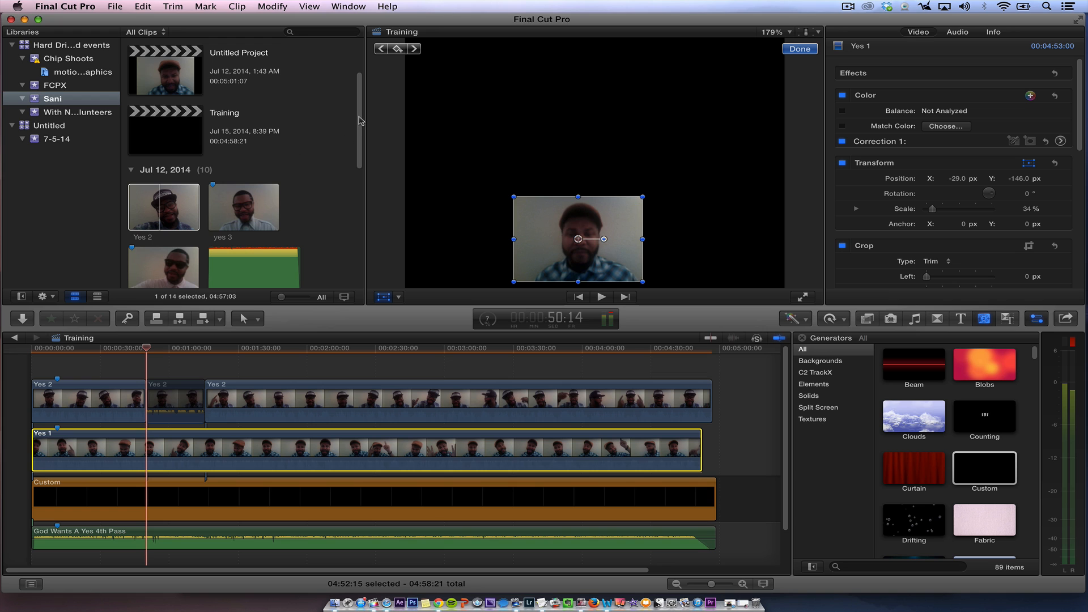
Open the finished Soul Says Yes project and briefly play its nine-person grid from about 00:01:22:18
scroll(361, 120, up, 3)
double_click(155, 98)
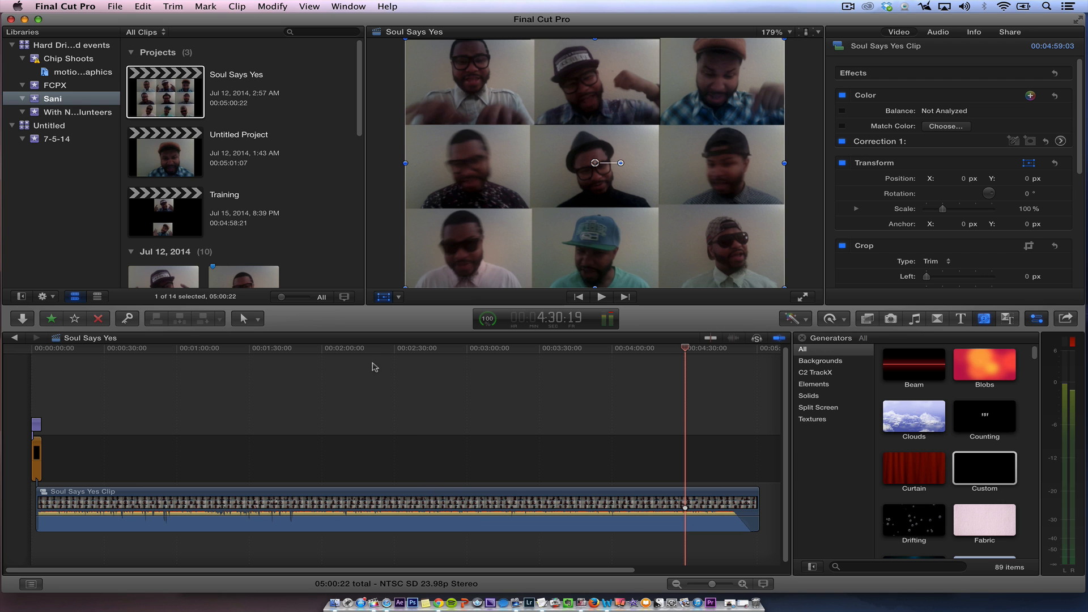
drag(374, 348, 230, 352)
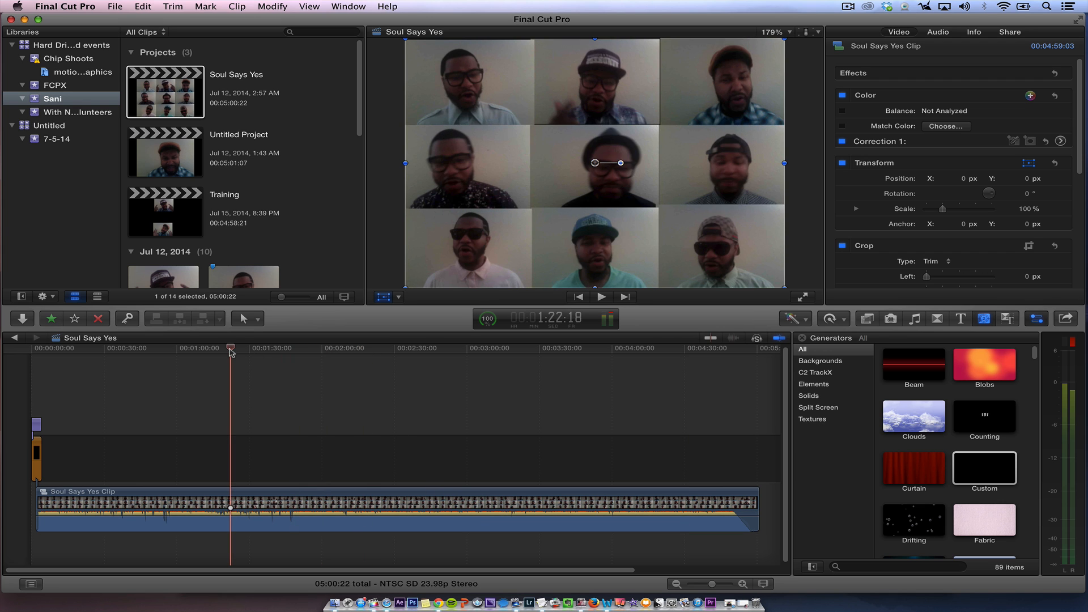
key(space)
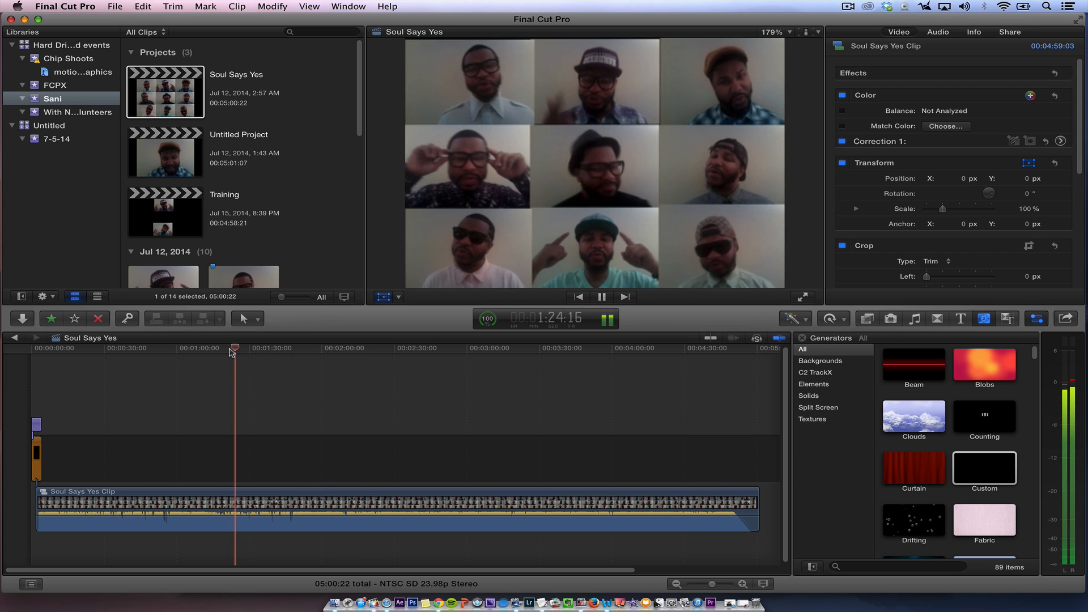
key(space)
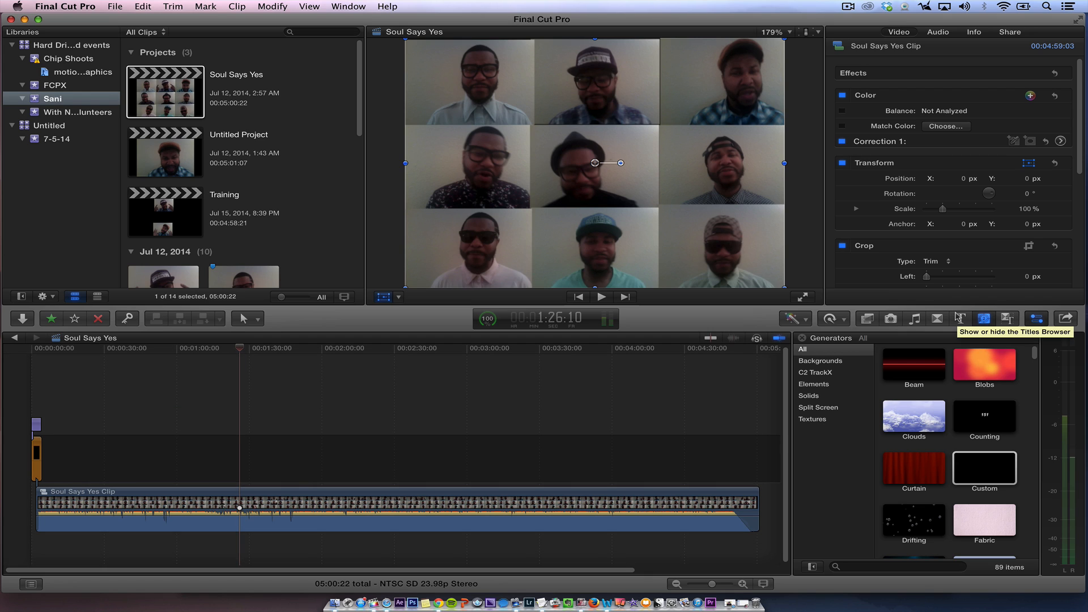
Return to the Training project and bring all of its stacked clips into view
click(17, 339)
click(179, 369)
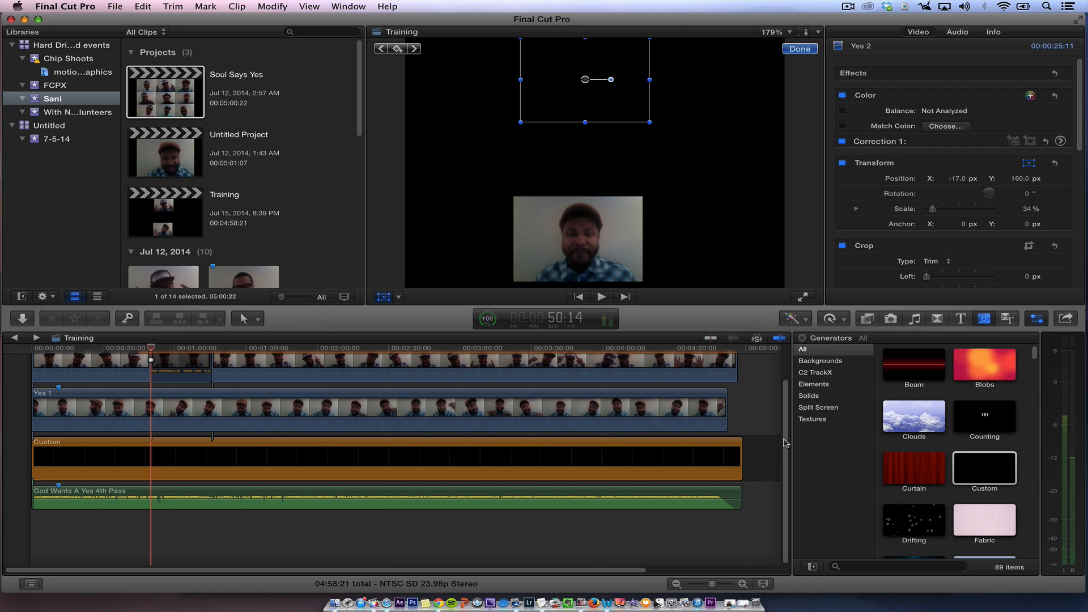
drag(786, 442, 787, 388)
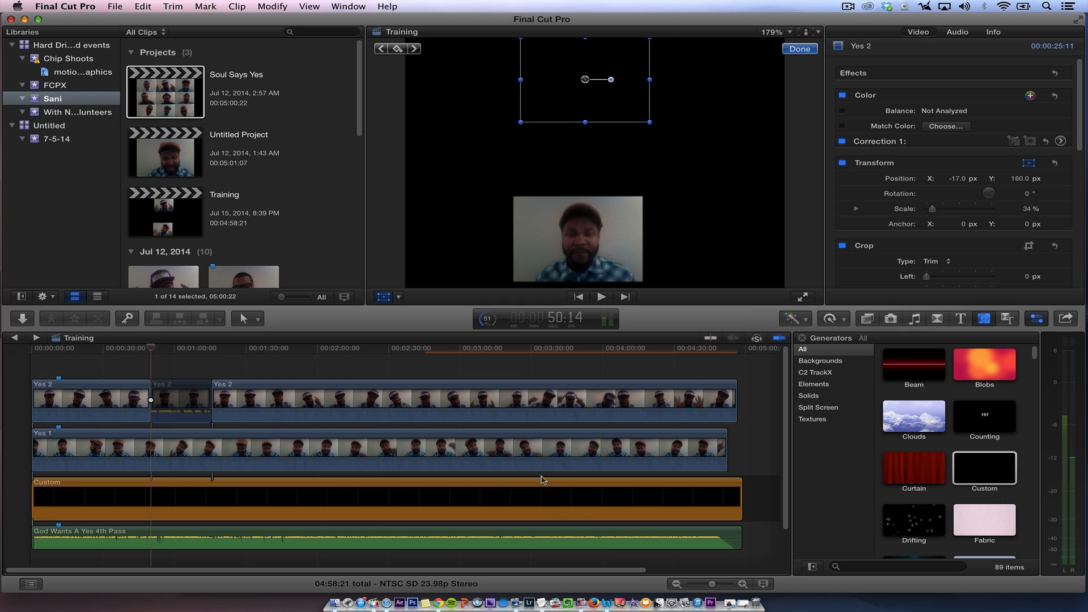
Toggle the Yes 1 clip off and on repeatedly at 00:00:50:14, leaving it enabled
click(483, 432)
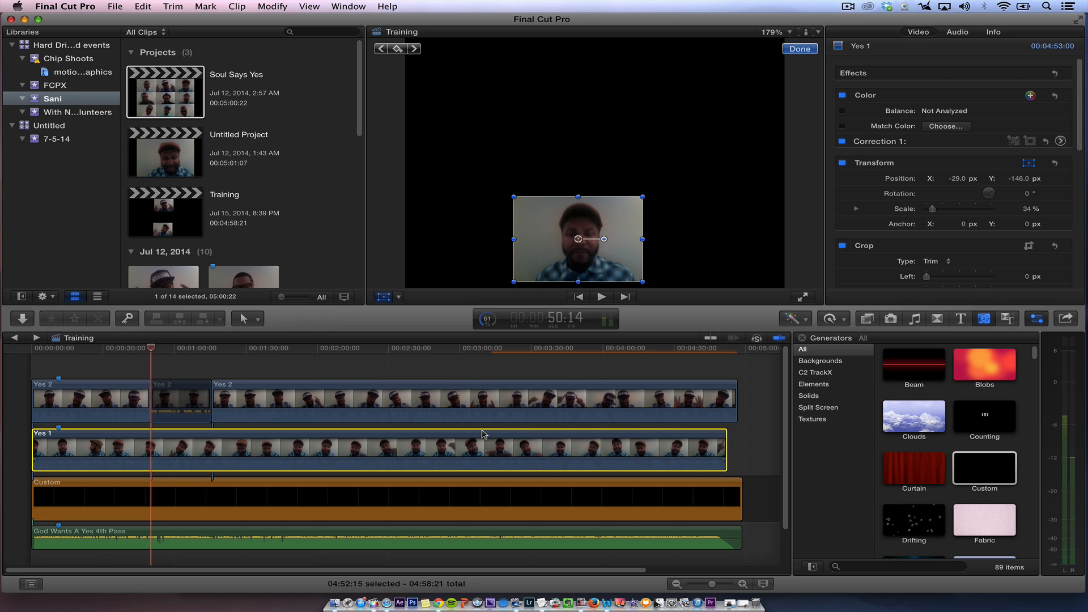
key(v)
key(v)
key(v)
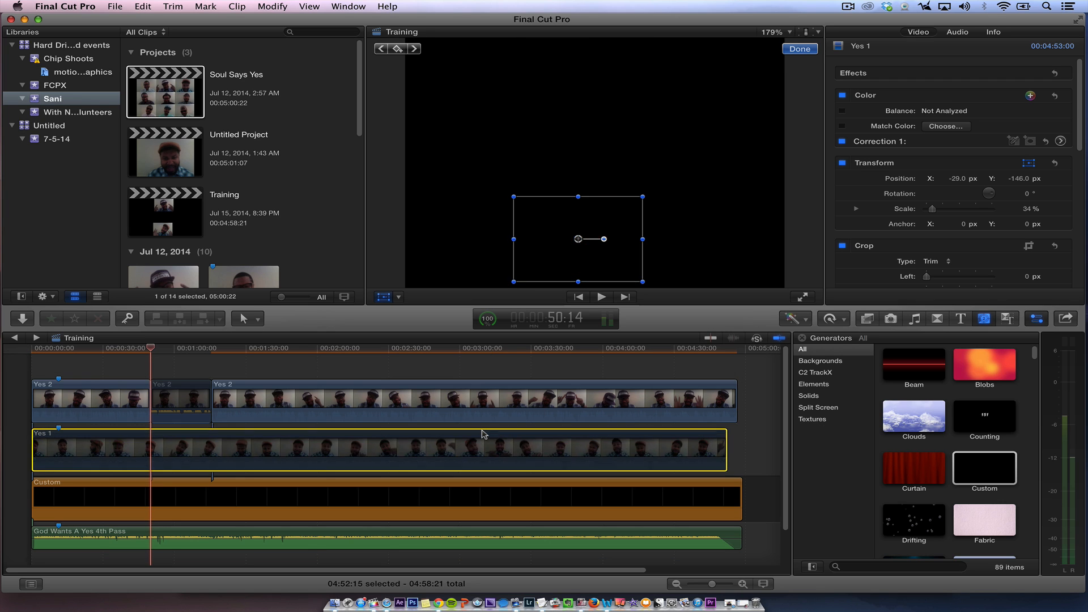
key(v)
key(v)
key(v)
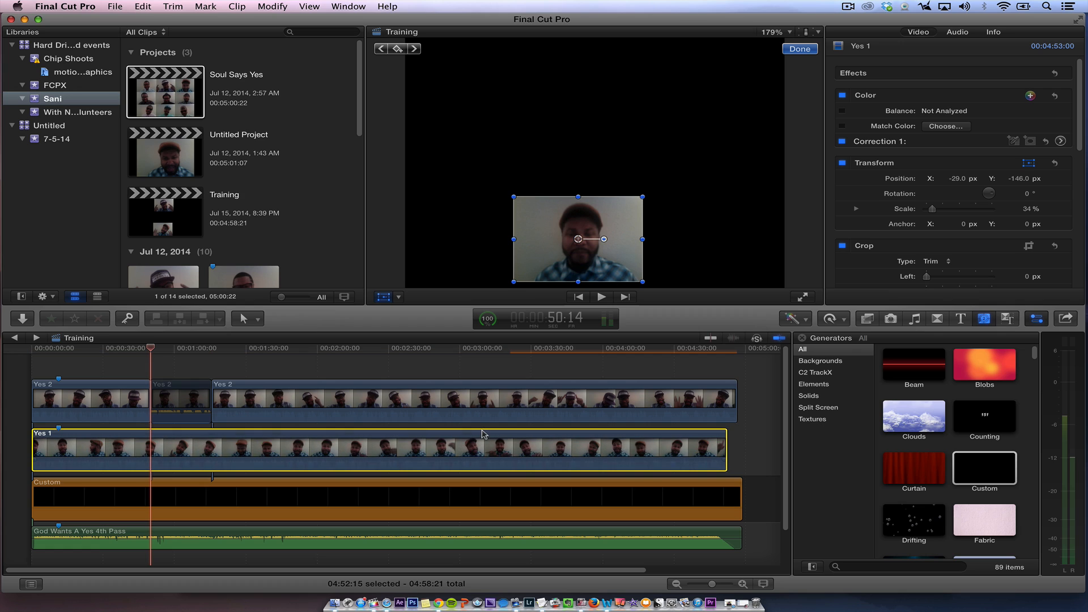